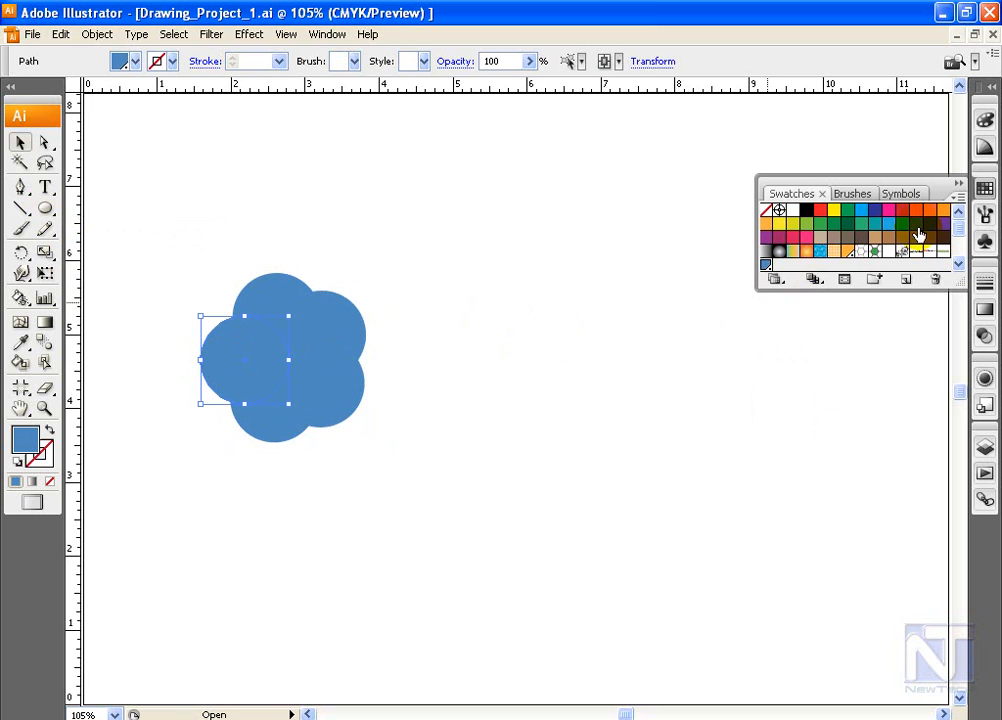
Set the fill tint of the flower's leftmost circle to 20%
{"action": "left_click", "coordinate": [985, 147]}
{"action": "left_click", "coordinate": [785, 125]}
{"action": "double_click", "coordinate": [939, 149]}
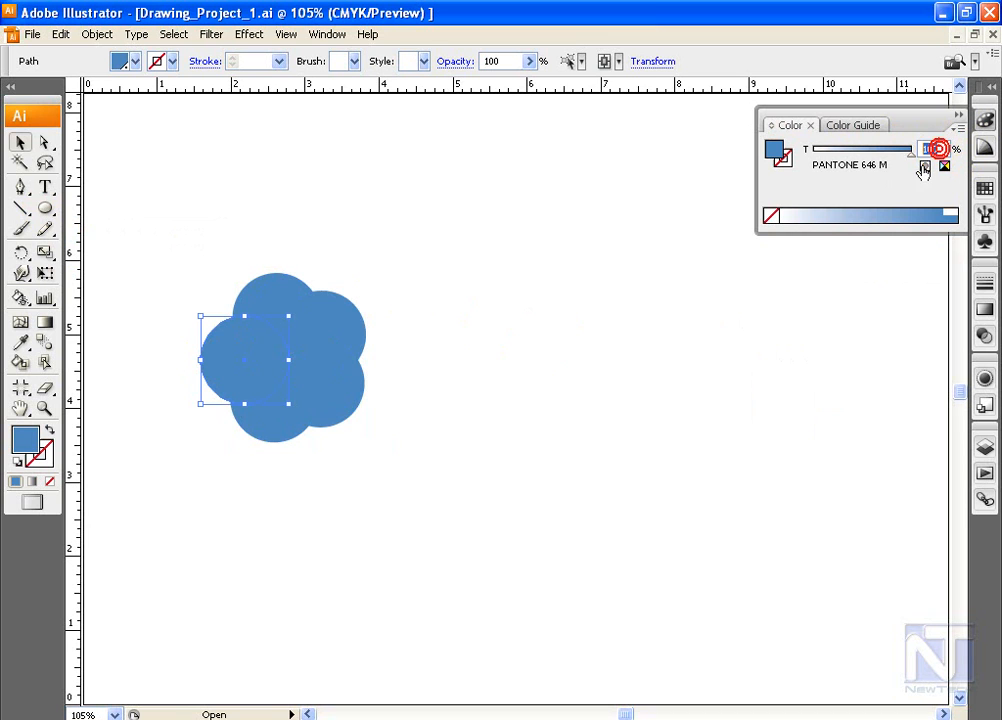
{"action": "type", "text": "20"}
{"action": "key", "text": "Return"}
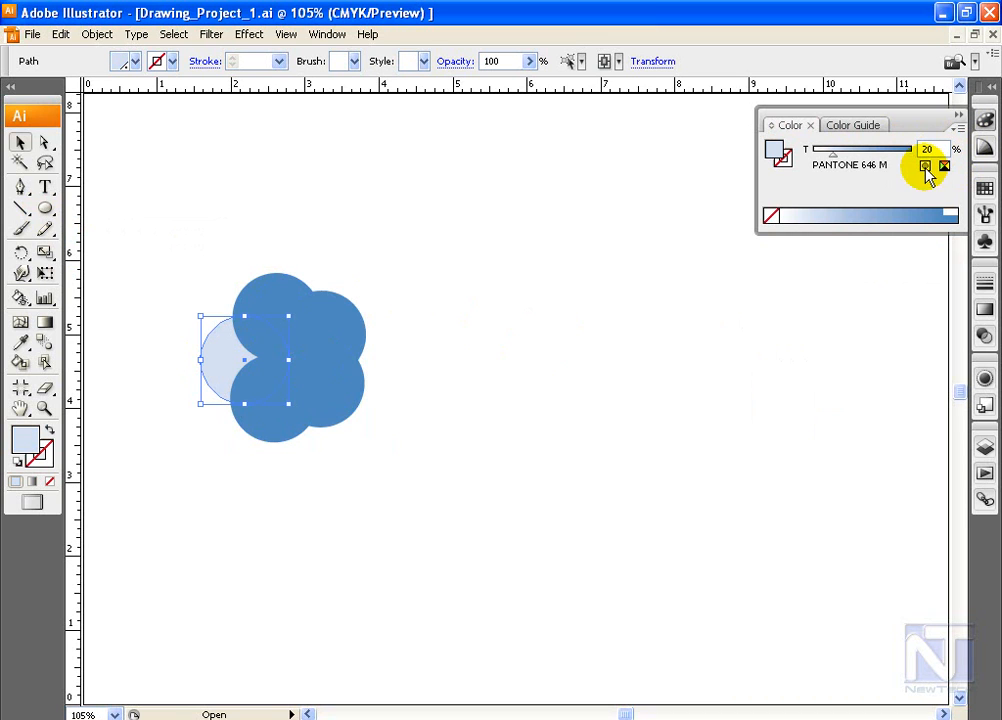
Set the fill tint of the flower's lower-left circle to 40%
{"action": "left_click", "coordinate": [465, 427]}
{"action": "left_click", "coordinate": [262, 409]}
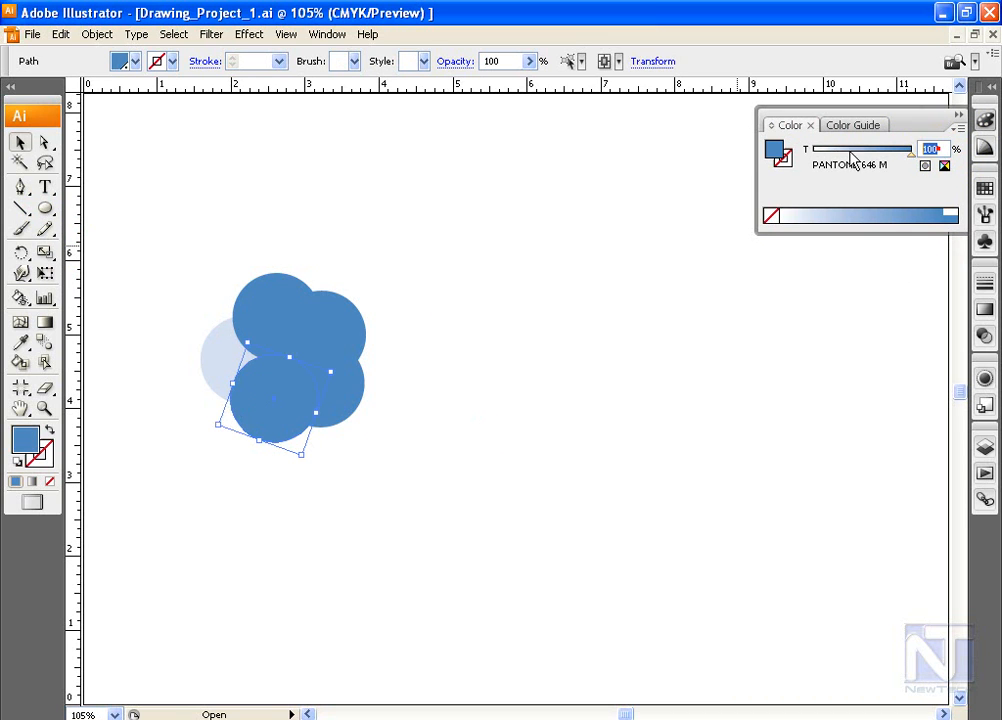
{"action": "type", "text": "4"}
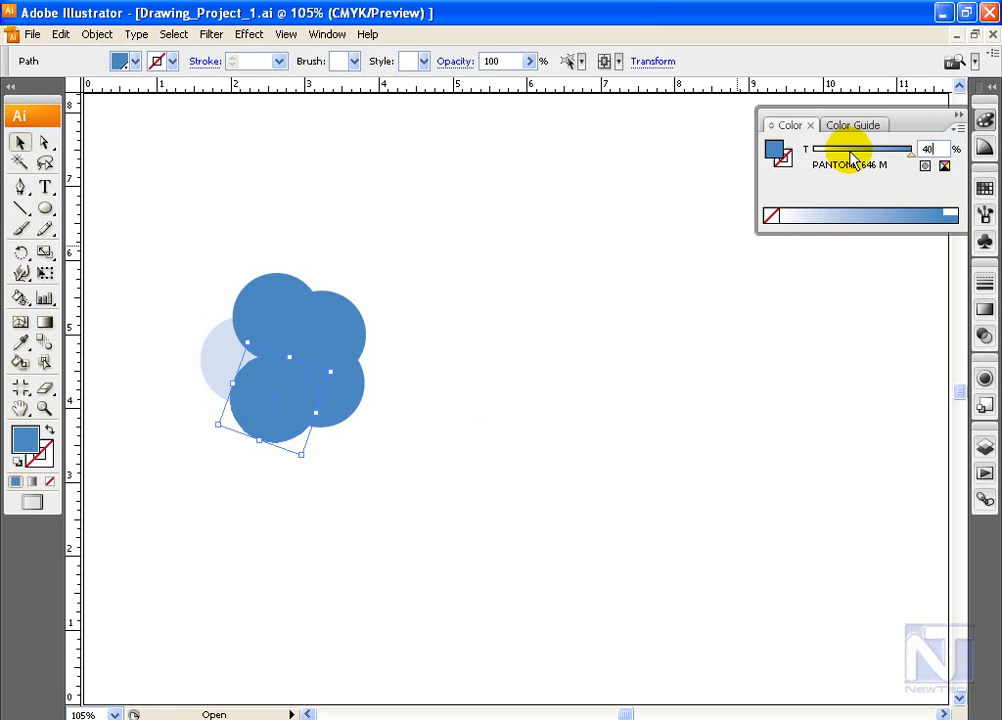
{"action": "type", "text": "0"}
{"action": "key", "text": "Return"}
Set the fill tint of the flower's lower-right circle to 60% and the upper-right circle to 80%
{"action": "left_click", "coordinate": [325, 392]}
{"action": "left_click_drag", "start_coordinate": [938, 149], "coordinate": [916, 155]}
{"action": "type", "text": "60"}
{"action": "key", "text": "Return"}
{"action": "left_click", "coordinate": [343, 325]}
{"action": "type", "text": "80"}
{"action": "key", "text": "Return"}
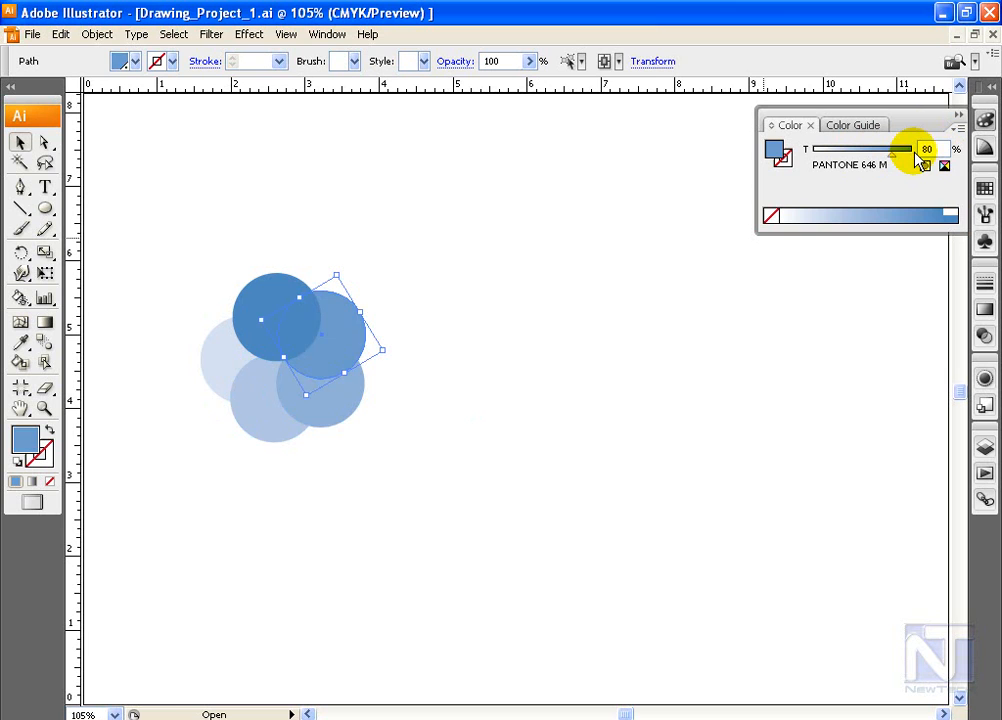
Duplicate the entire tinted five-circle flower and place the copy to the right of the original
{"action": "key", "text": "ctrl+a"}
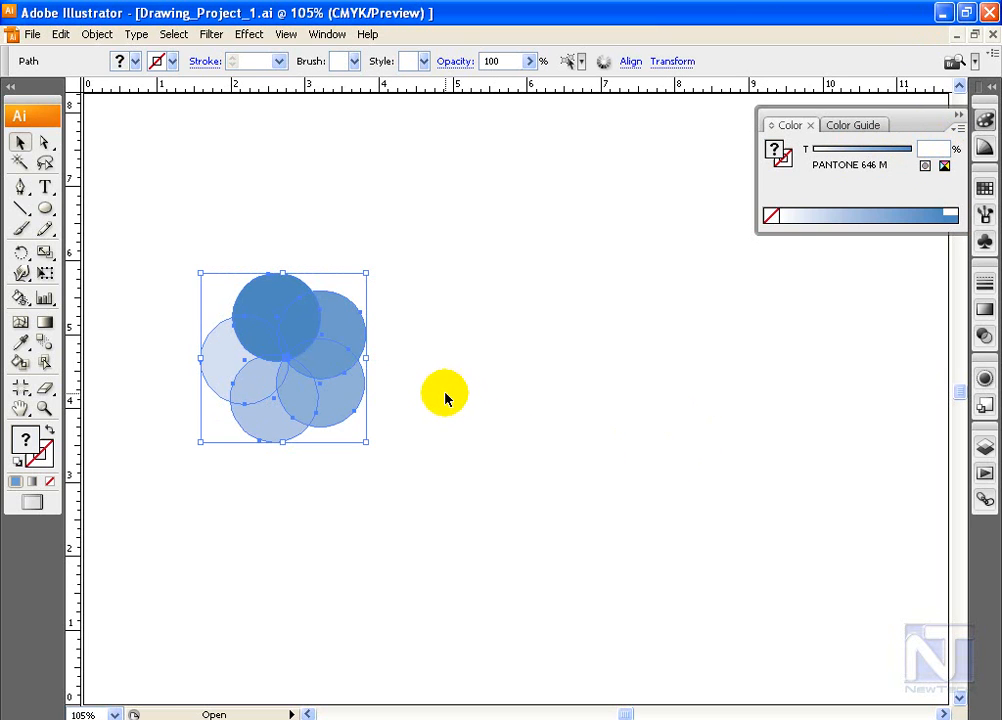
{"action": "left_click", "coordinate": [398, 432]}
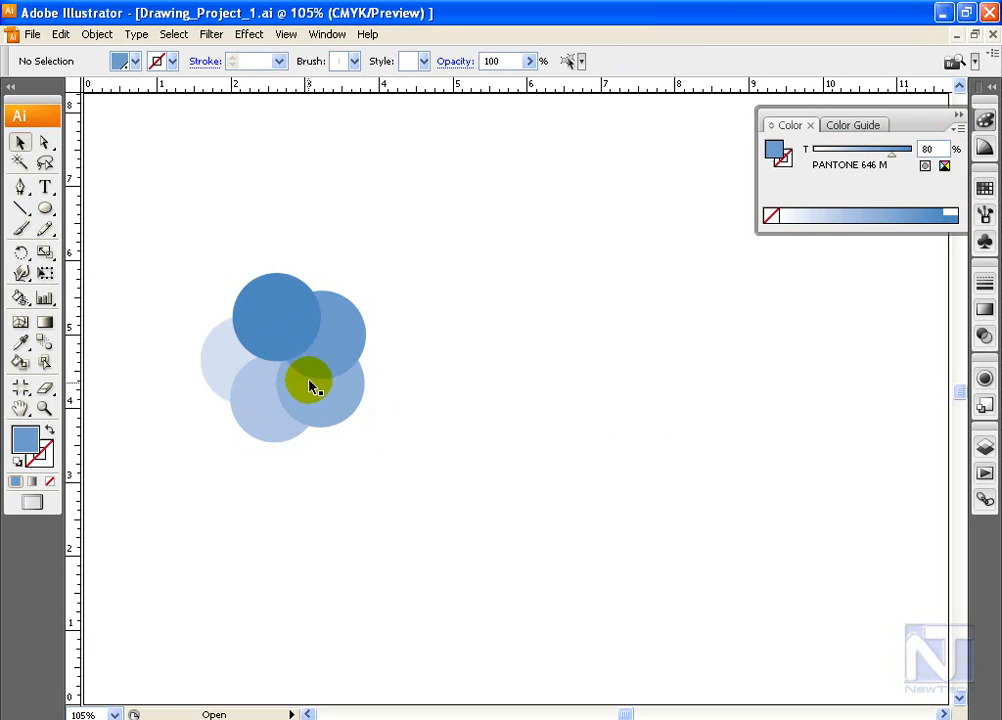
{"action": "left_click", "coordinate": [986, 308]}
{"action": "mouse_move", "coordinate": [318, 392]}
{"action": "left_mouse_down"}
{"action": "mouse_move", "coordinate": [425, 441]}
{"action": "mouse_move", "coordinate": [533, 416]}
{"action": "left_mouse_up"}
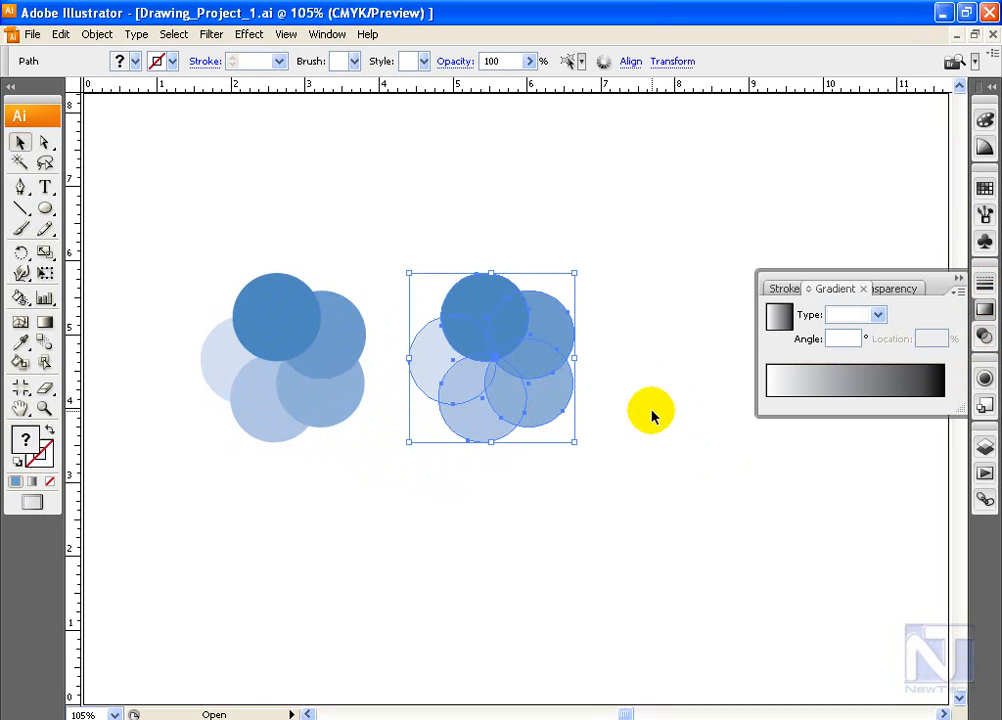
Fill all circles of the duplicated flower with the full-strength PANTONE 646 M swatch
{"action": "left_click", "coordinate": [910, 289]}
{"action": "left_click", "coordinate": [985, 188]}
{"action": "left_click", "coordinate": [766, 266]}
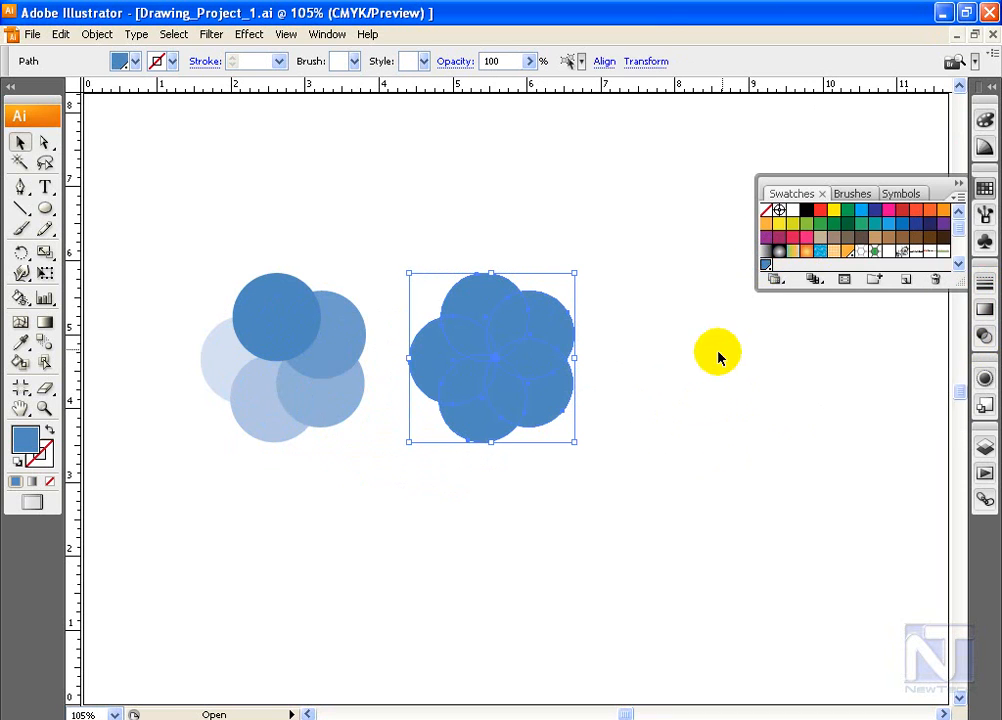
In the duplicated flower, set the leftmost circle's opacity to 20% and the lower-left circle's to 40%
{"action": "left_click", "coordinate": [441, 369]}
{"action": "left_click", "coordinate": [918, 311]}
{"action": "type", "text": "20"}
{"action": "key", "text": "Return"}
{"action": "left_click", "coordinate": [480, 406]}
{"action": "left_click", "coordinate": [913, 311]}
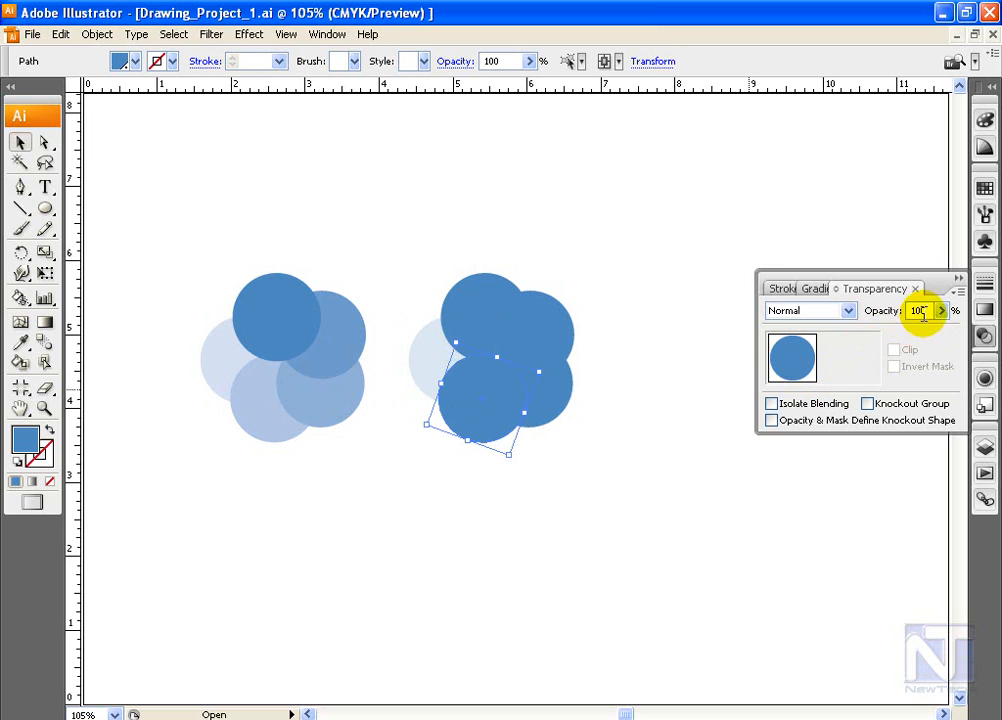
{"action": "type", "text": "40"}
{"action": "key", "text": "Return"}
In the duplicated flower, set the lower-right circle's opacity to 60% and the upper-right circle's to 80%
{"action": "left_click", "coordinate": [547, 396]}
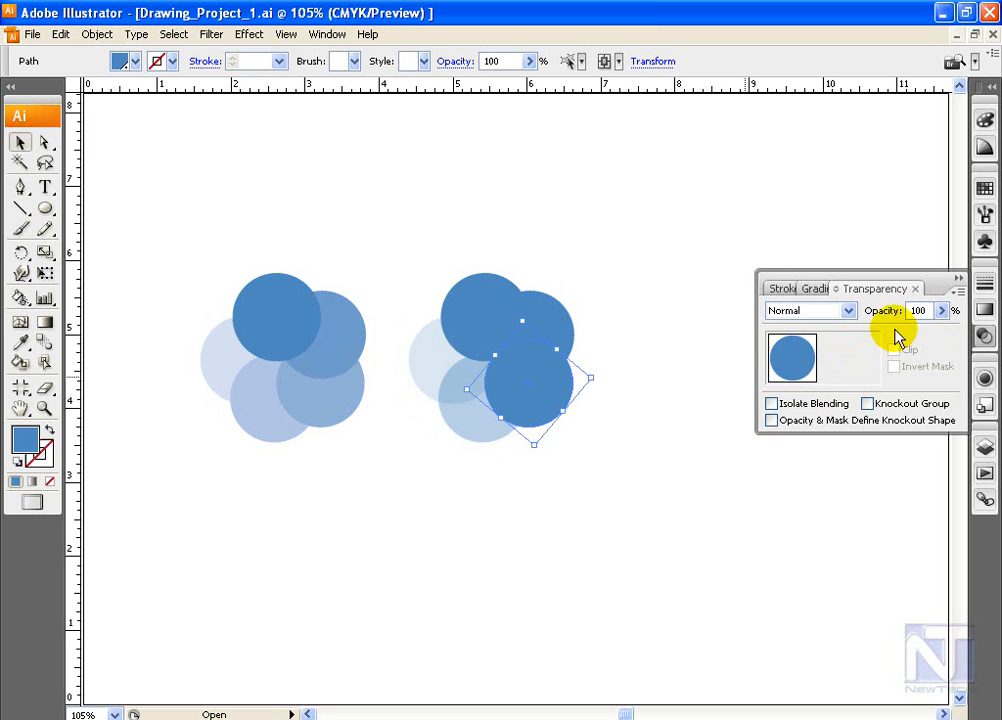
{"action": "left_click", "coordinate": [926, 312]}
{"action": "type", "text": "60"}
{"action": "key", "text": "Return"}
{"action": "left_click", "coordinate": [540, 312]}
{"action": "left_click", "coordinate": [916, 310]}
{"action": "type", "text": "80"}
{"action": "key", "text": "Return"}
{"action": "left_click", "coordinate": [537, 343]}
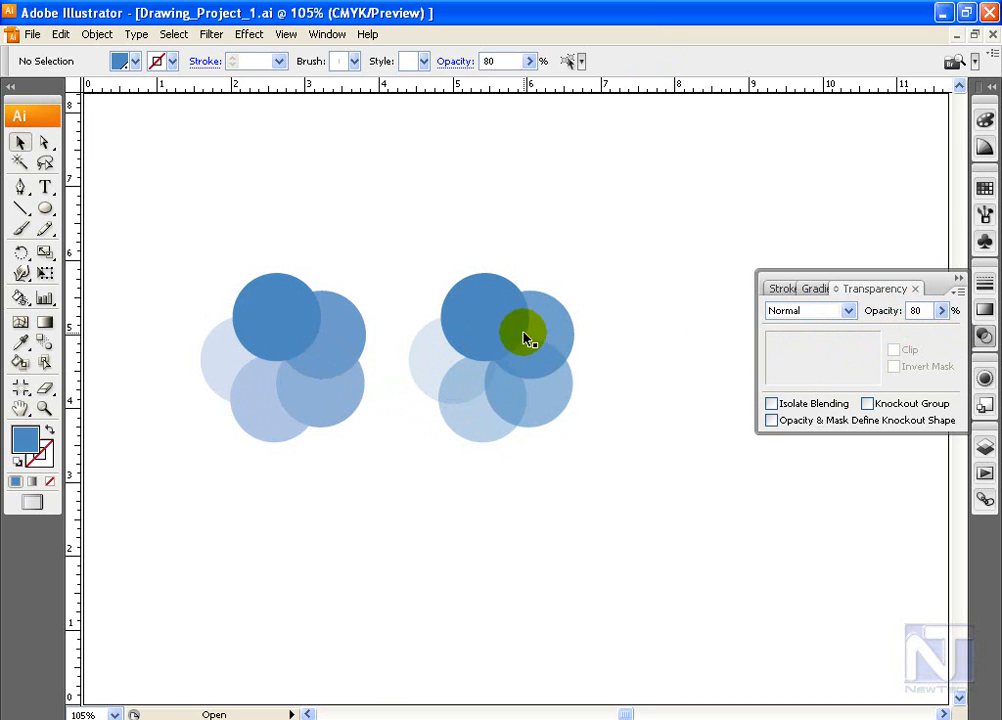
Try an opacity of 0% on the duplicated flower's top circle, and undo it
{"action": "left_click", "coordinate": [484, 338]}
{"action": "left_click_drag", "start_coordinate": [929, 311], "coordinate": [862, 315]}
{"action": "type", "text": "0"}
{"action": "left_click", "coordinate": [862, 315]}
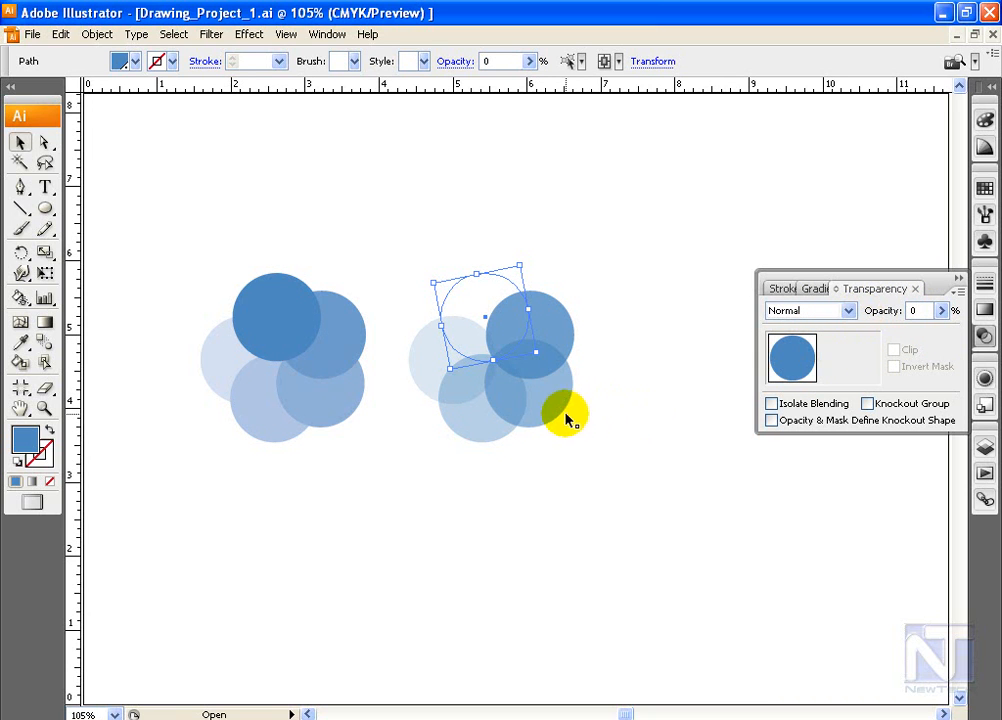
{"action": "key", "text": "ctrl+z"}
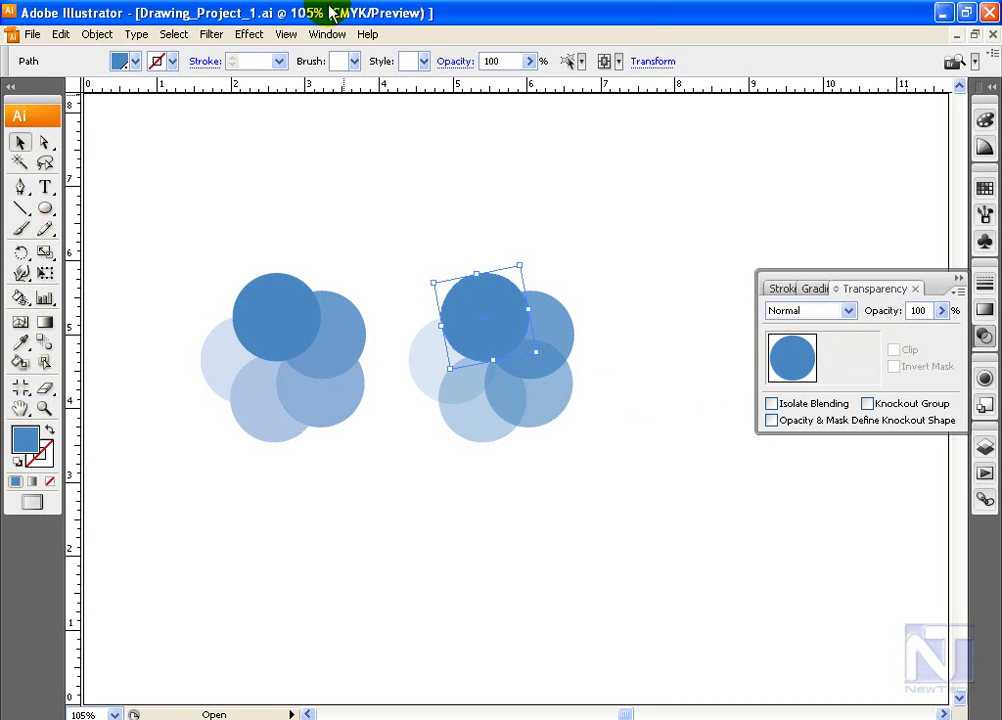
Show the transparency grid behind the artwork
{"action": "left_click", "coordinate": [327, 34]}
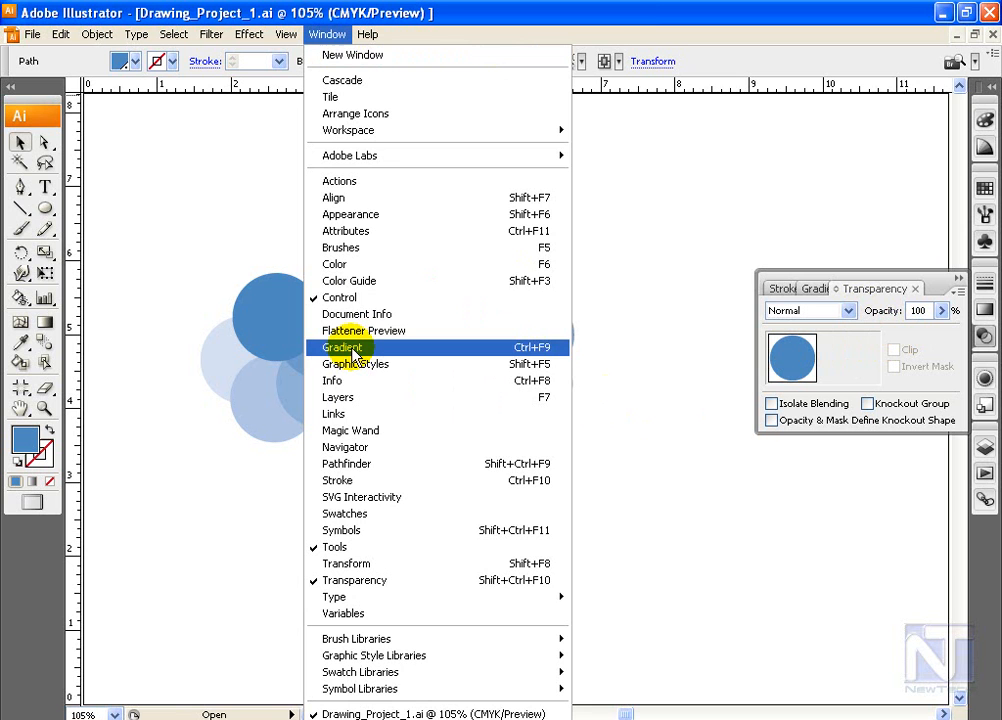
{"action": "left_click", "coordinate": [286, 34]}
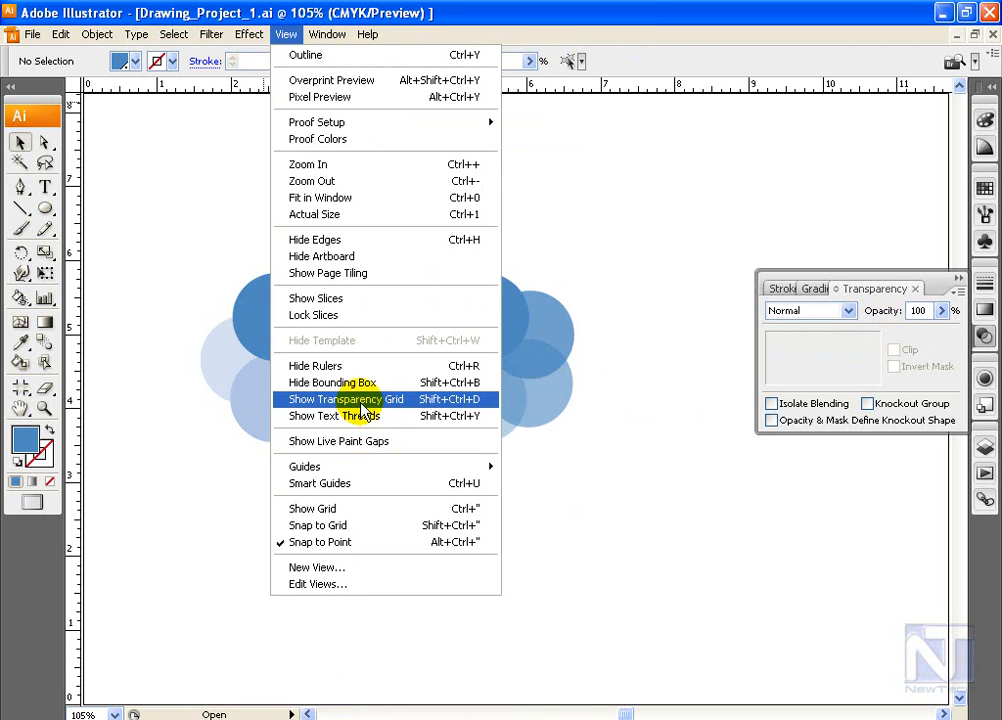
{"action": "left_click", "coordinate": [362, 403]}
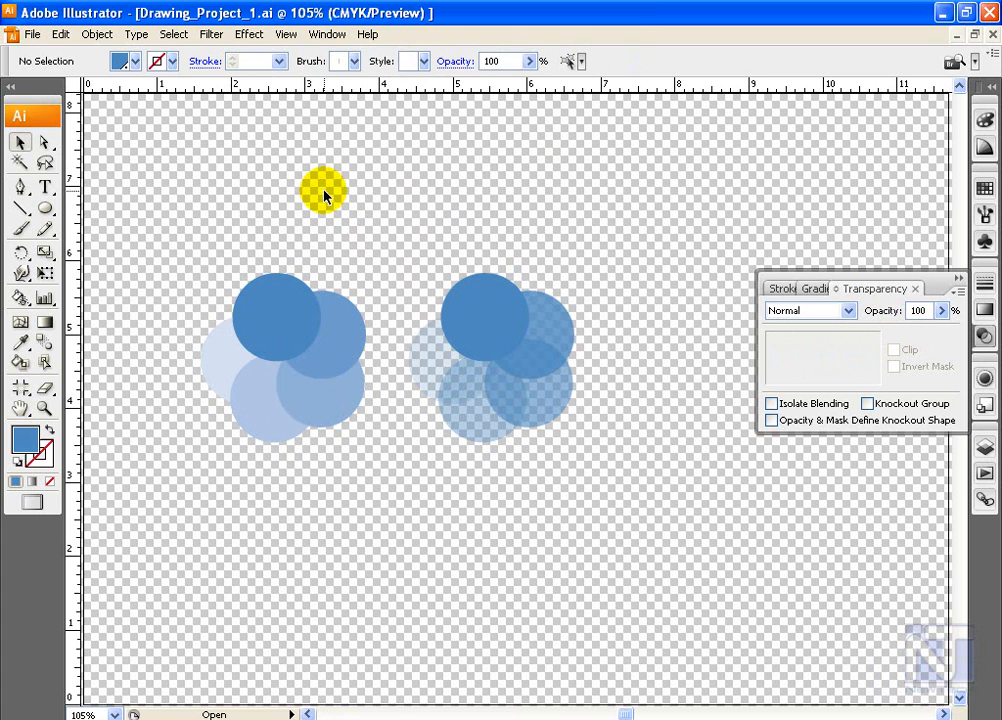
Open the Transparency settings in the Document Setup
{"action": "left_click", "coordinate": [32, 34]}
{"action": "left_click", "coordinate": [157, 408]}
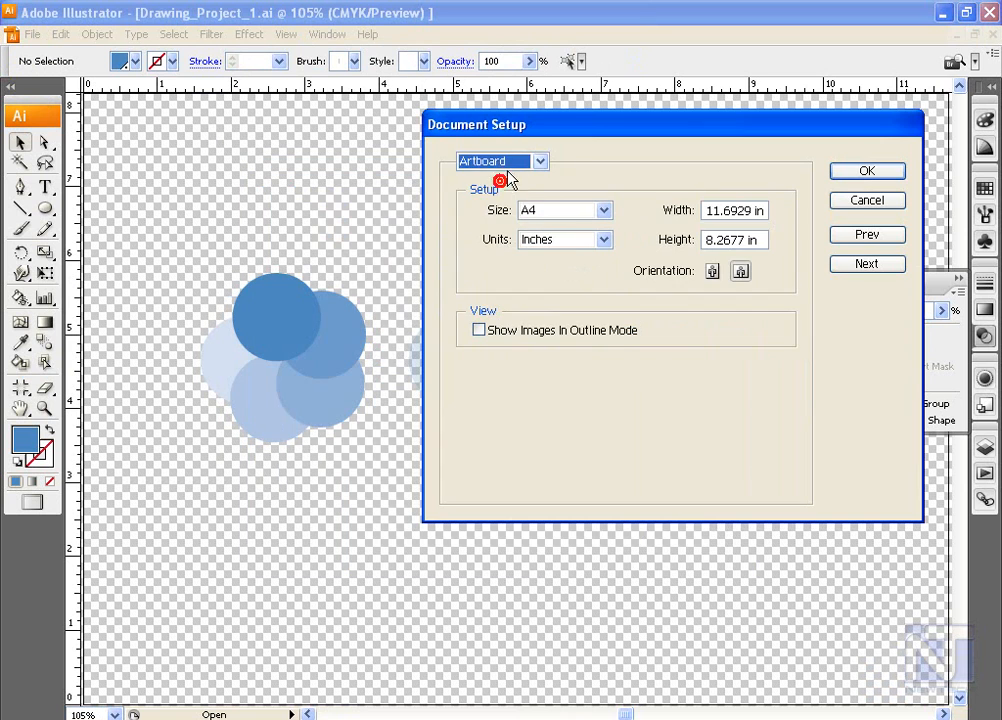
{"action": "left_click", "coordinate": [515, 161]}
{"action": "left_click", "coordinate": [492, 209]}
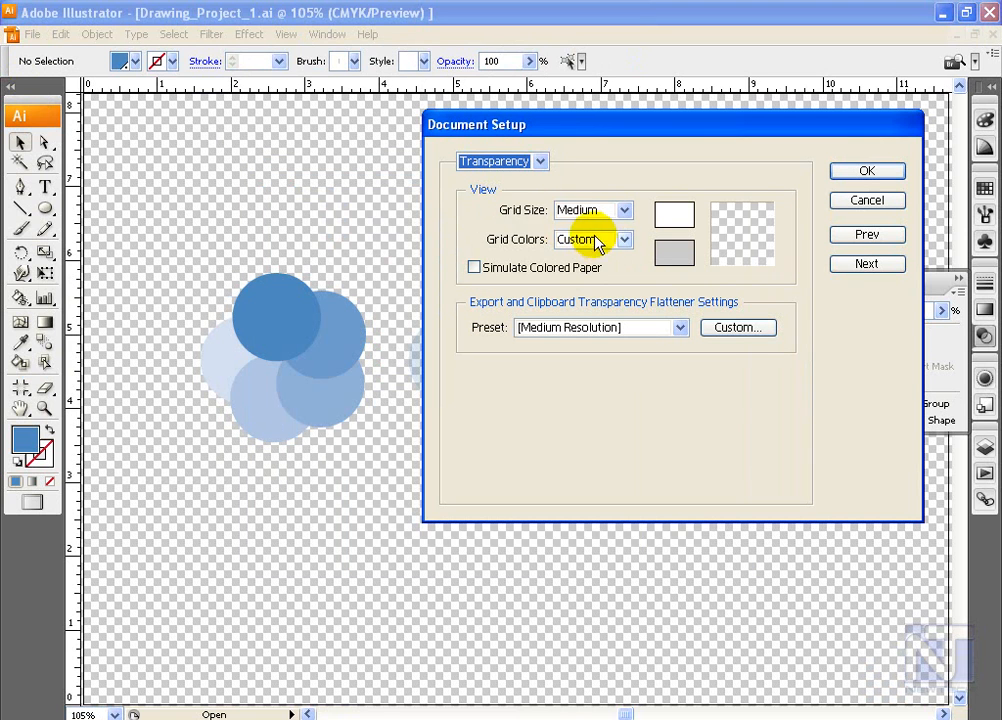
Preview the Small transparency grid size and return it to Medium
{"action": "left_click", "coordinate": [625, 211]}
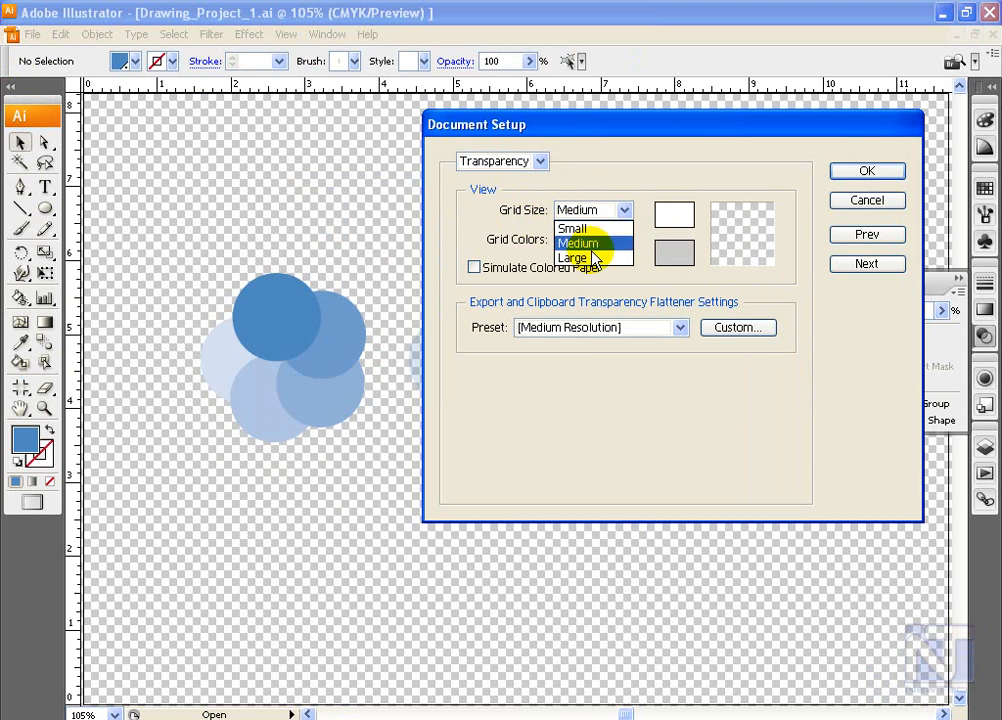
{"action": "left_click", "coordinate": [590, 229]}
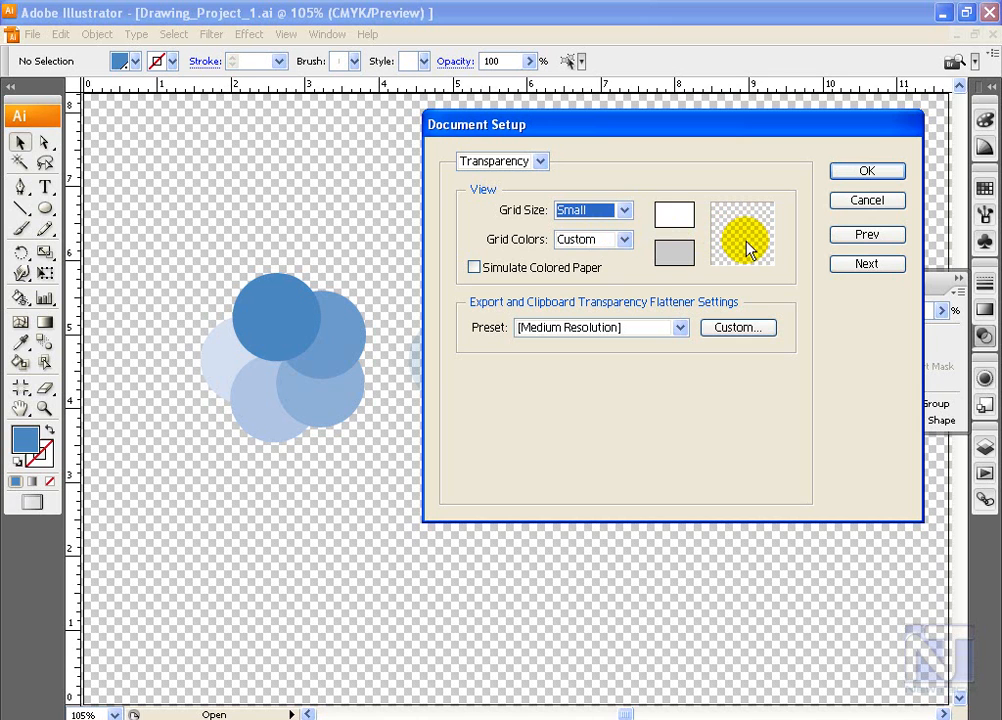
{"action": "left_click", "coordinate": [624, 211]}
{"action": "left_click", "coordinate": [586, 247]}
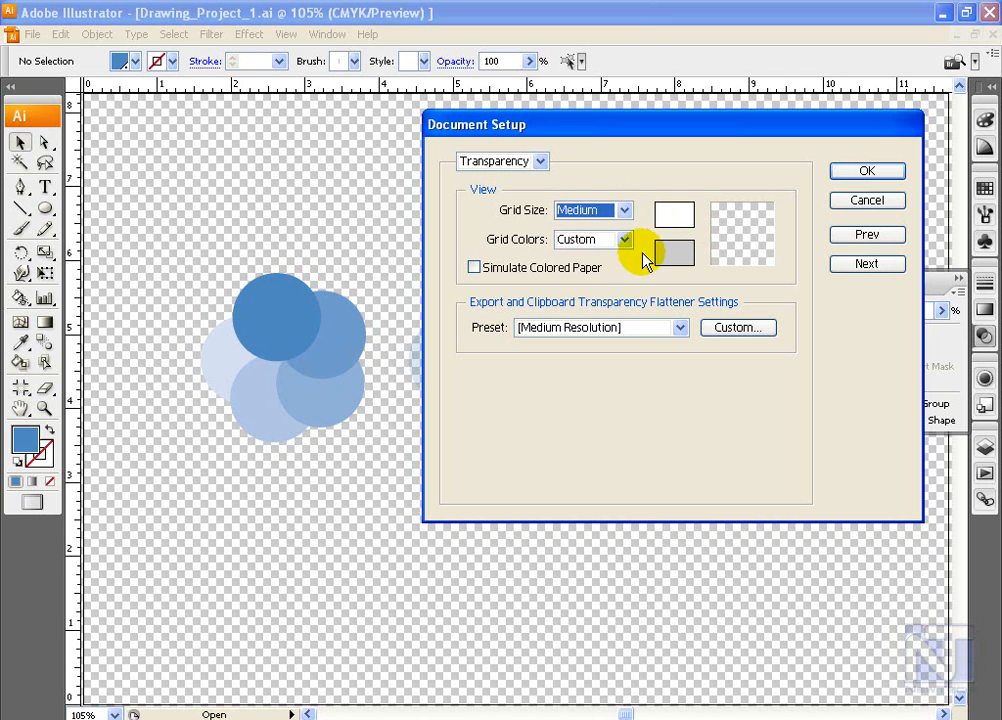
Change the grey transparency grid color to light green and apply the document setup
{"action": "left_click", "coordinate": [674, 255]}
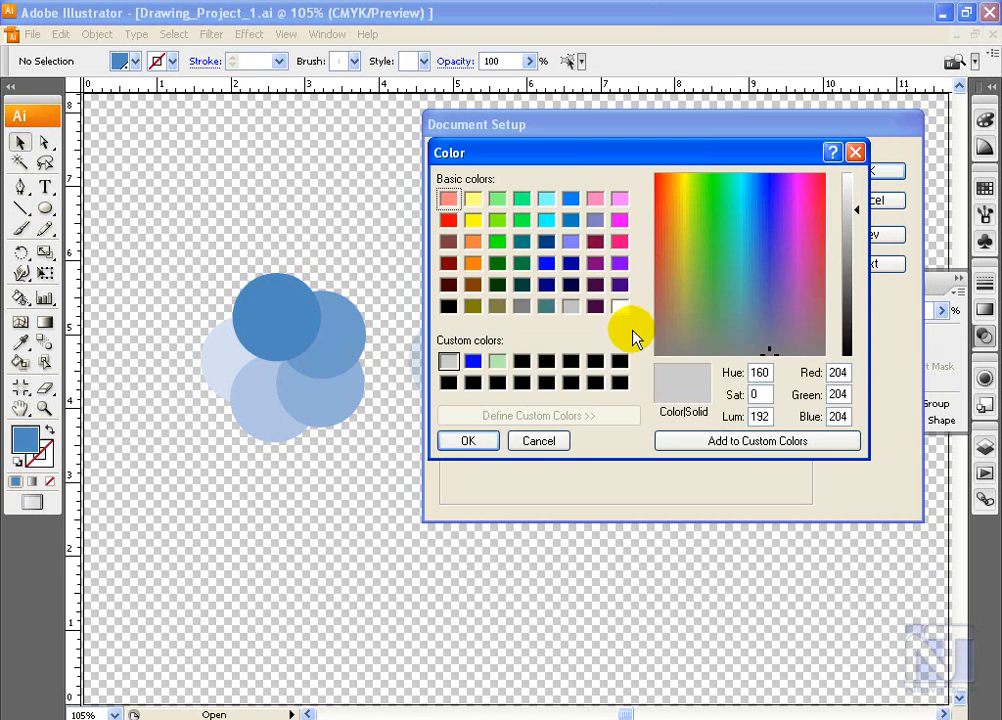
{"action": "left_click", "coordinate": [712, 216]}
{"action": "left_click", "coordinate": [447, 441]}
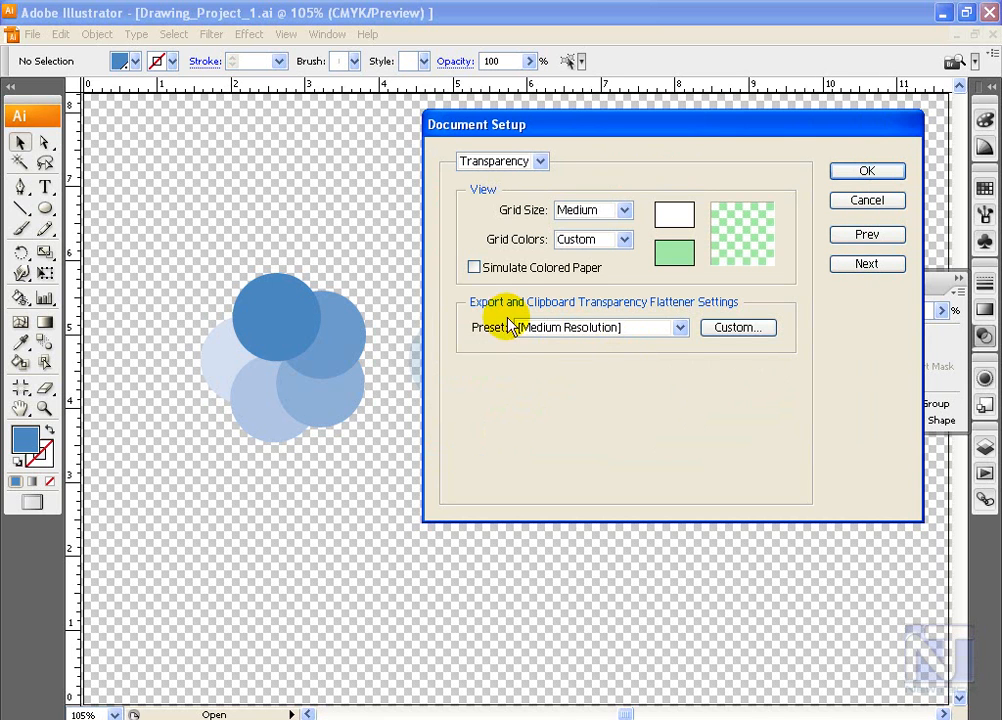
{"action": "left_click", "coordinate": [878, 176]}
Try the Saturate color adjustment on the original tinted flower with the preview enabled
{"action": "left_click_drag", "start_coordinate": [224, 268], "coordinate": [358, 470]}
{"action": "left_click", "coordinate": [345, 470]}
{"action": "left_click", "coordinate": [130, 230]}
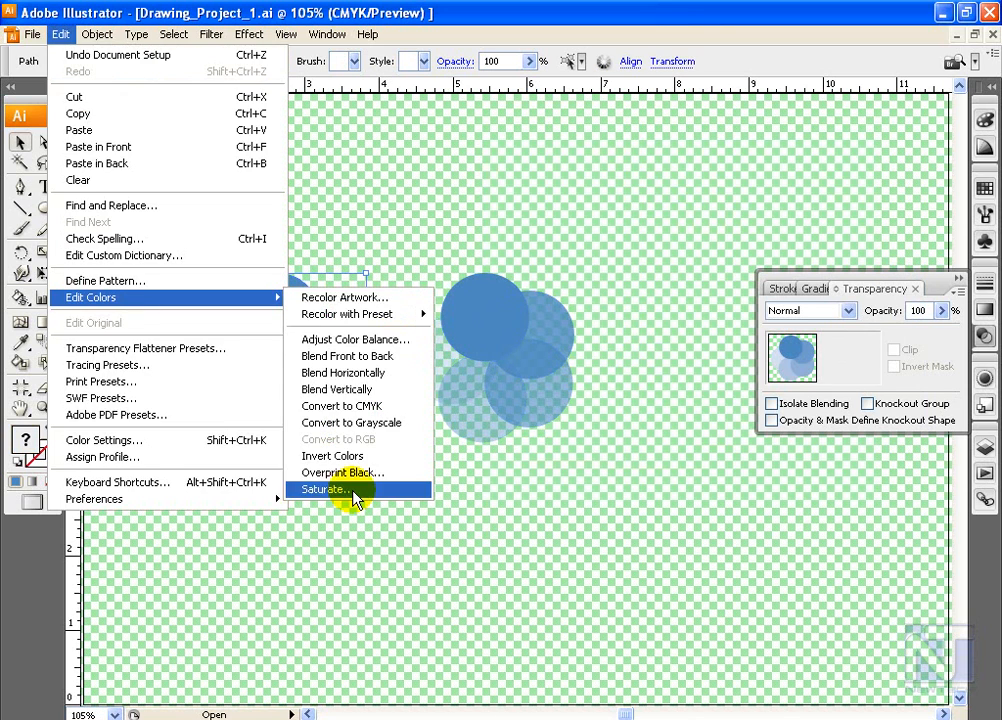
{"action": "left_click", "coordinate": [360, 550]}
{"action": "left_click", "coordinate": [589, 406]}
{"action": "left_click_drag", "start_coordinate": [458, 362], "coordinate": [401, 362]}
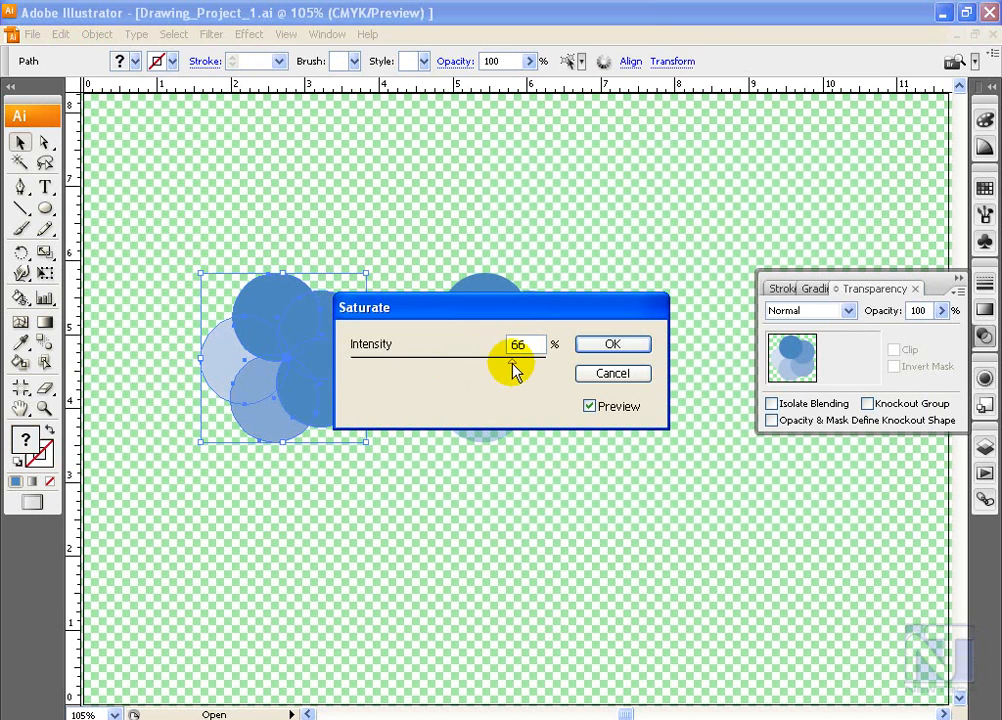
{"action": "left_click", "coordinate": [580, 346]}
Hide the transparency grid
{"action": "left_click", "coordinate": [347, 436]}
{"action": "left_click", "coordinate": [245, 397]}
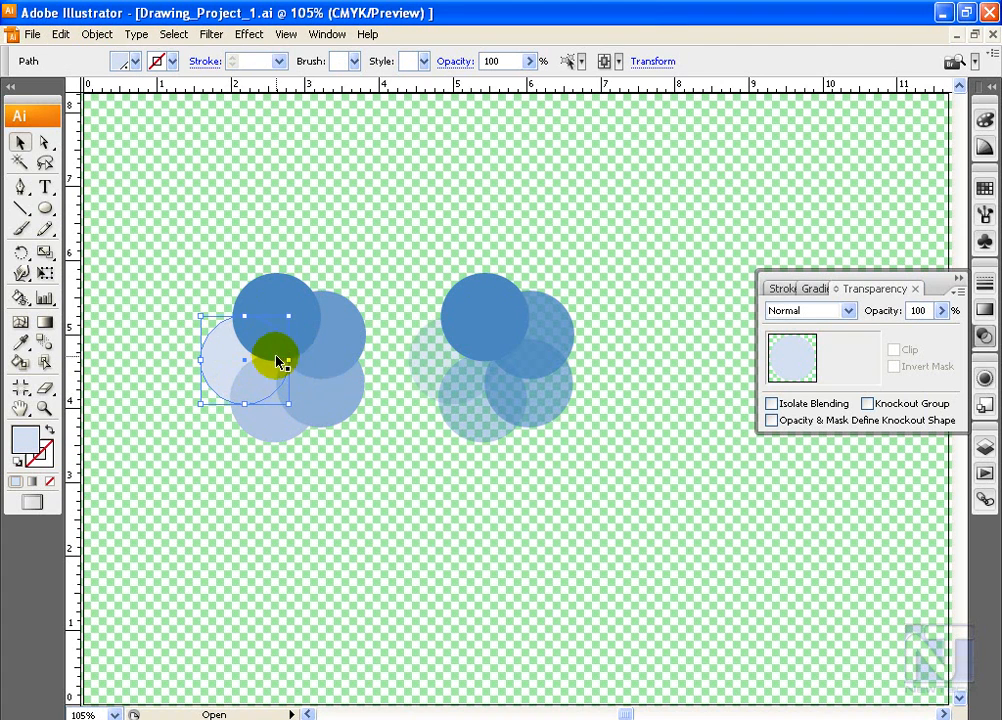
{"action": "key", "text": "shift+ctrl+d"}
Examine the duplicated flower's color tint and transparency settings against the original flower's tinted circles
{"action": "left_click_drag", "start_coordinate": [425, 235], "coordinate": [597, 459]}
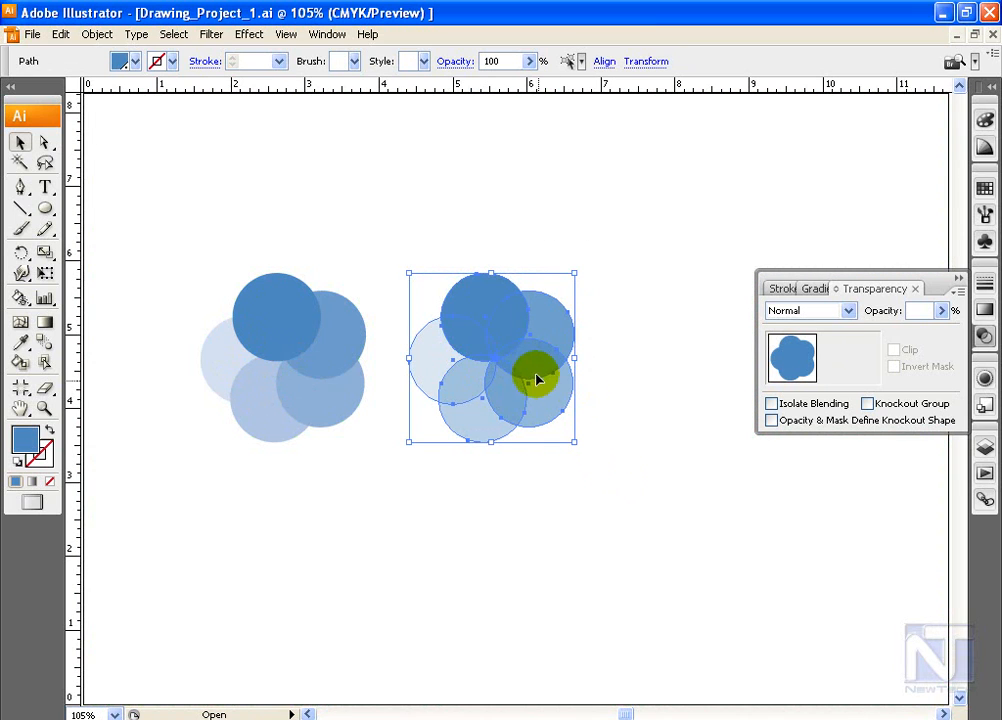
{"action": "left_click", "coordinate": [611, 398]}
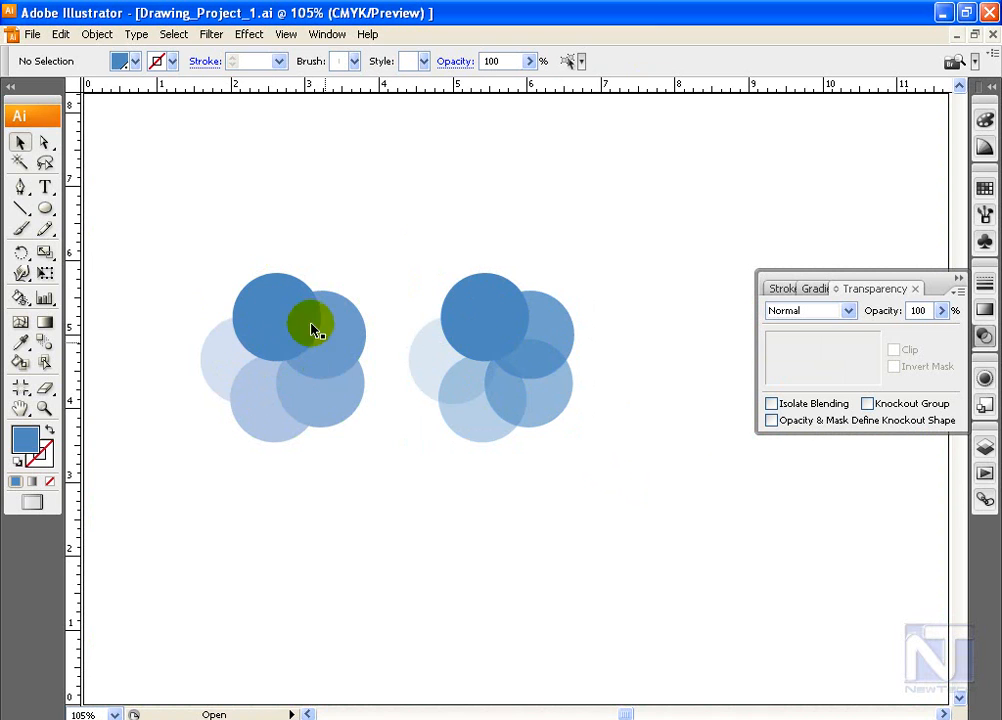
{"action": "left_click_drag", "start_coordinate": [566, 487], "coordinate": [566, 487]}
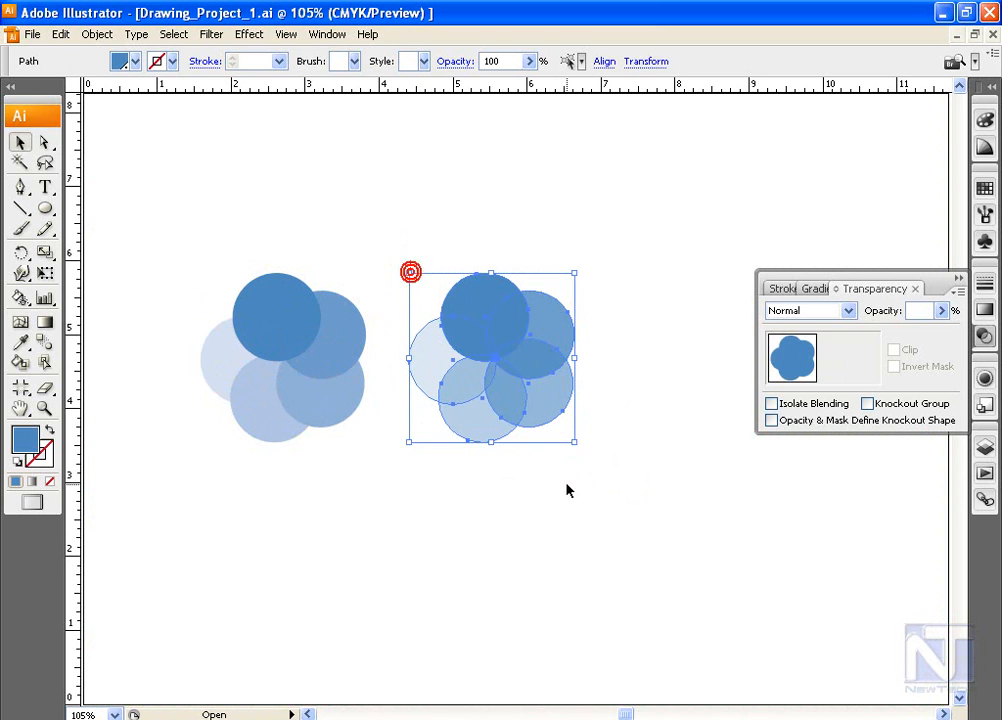
{"action": "left_click", "coordinate": [988, 121]}
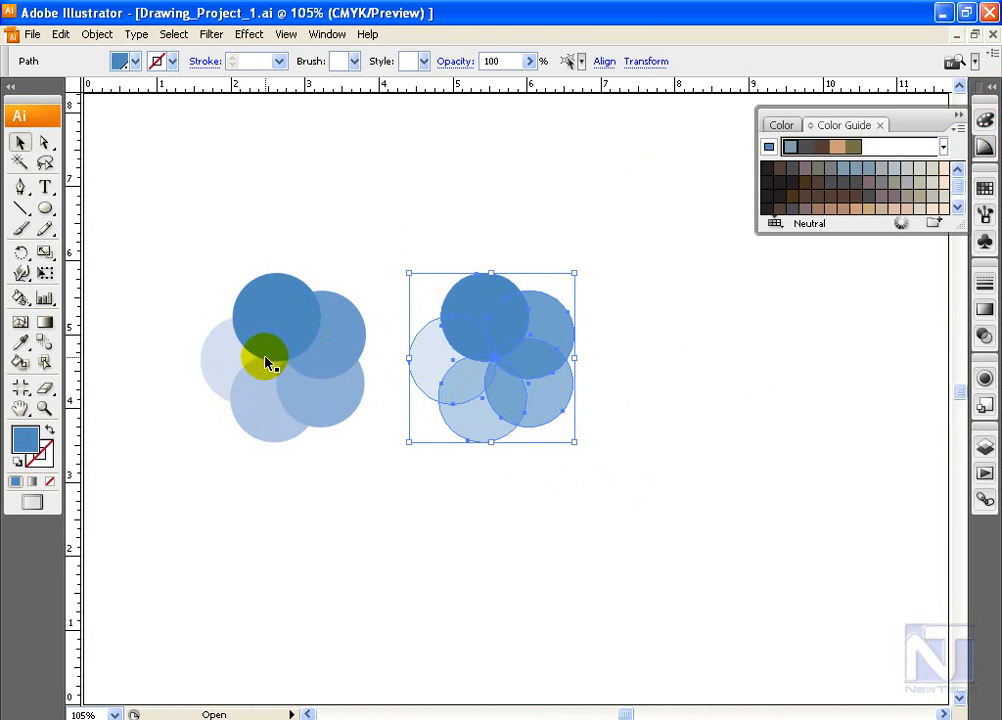
{"action": "left_click", "coordinate": [788, 127]}
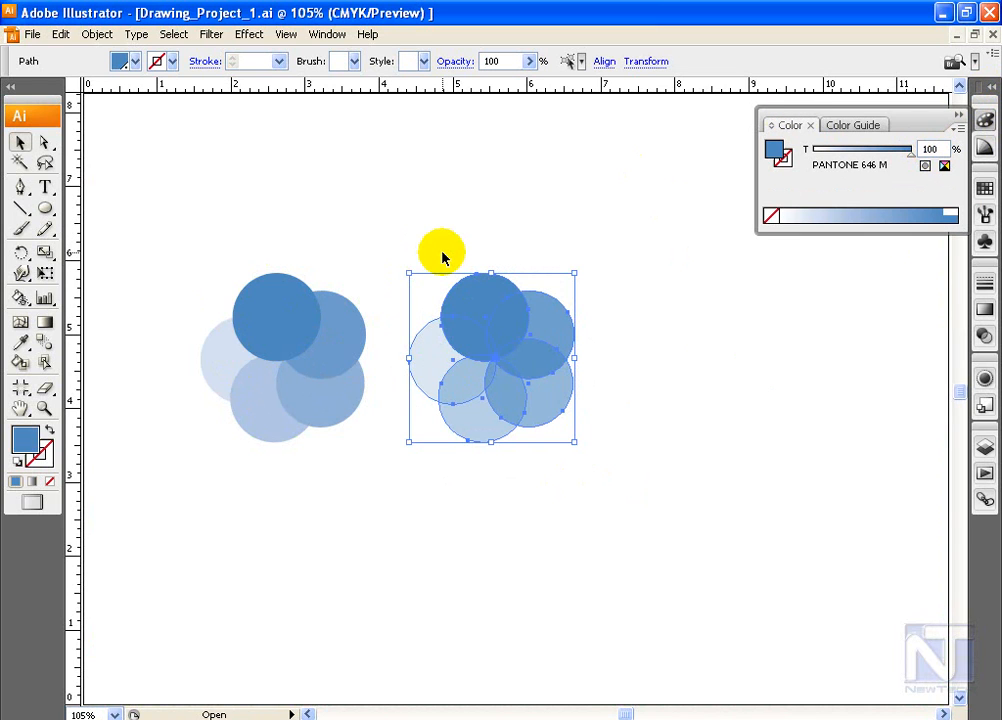
{"action": "left_click", "coordinate": [986, 311]}
{"action": "left_click", "coordinate": [910, 289]}
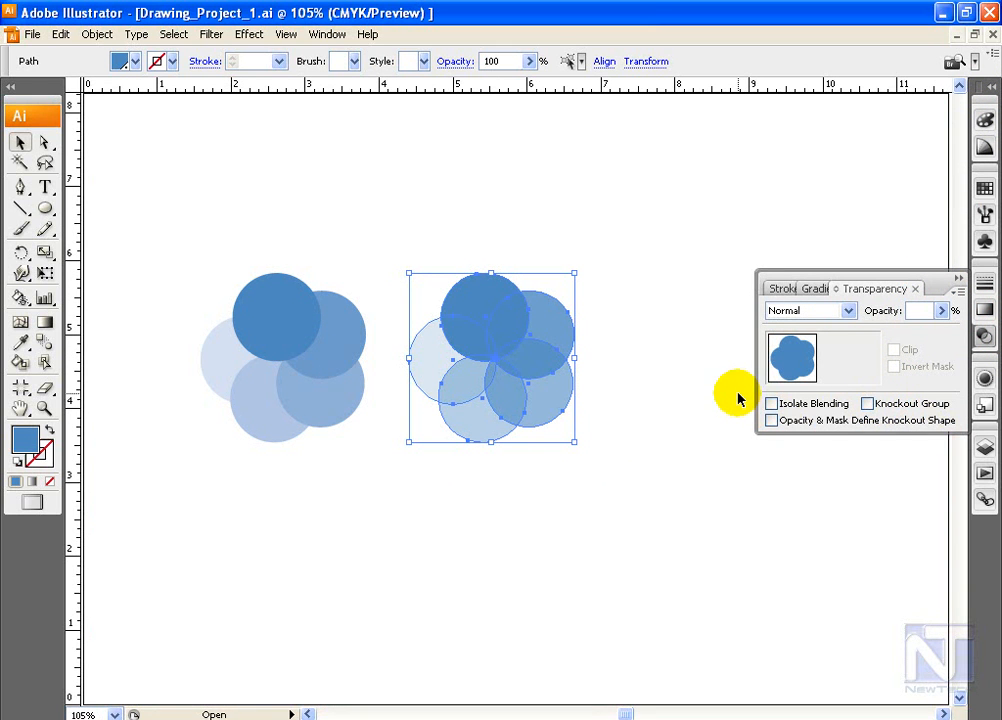
Group the five circles of the duplicated flower, with the layer contents displayed
{"action": "left_click", "coordinate": [986, 447]}
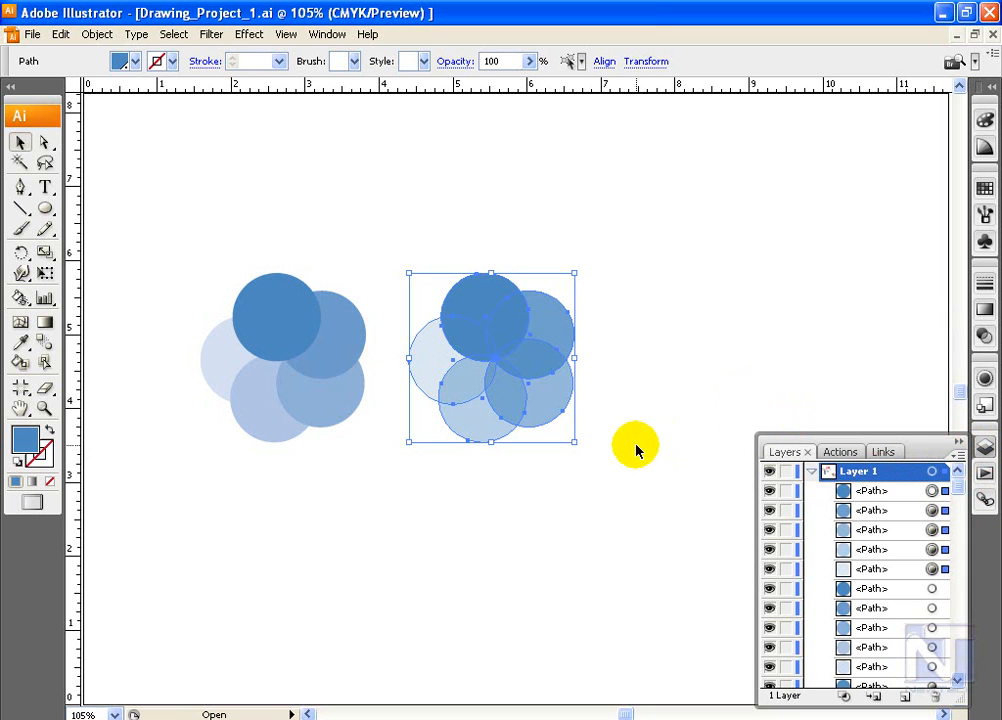
{"action": "key", "text": "ctrl+shift+b"}
{"action": "key", "text": "ctrl+g"}
{"action": "key", "text": "ctrl+shift+b"}
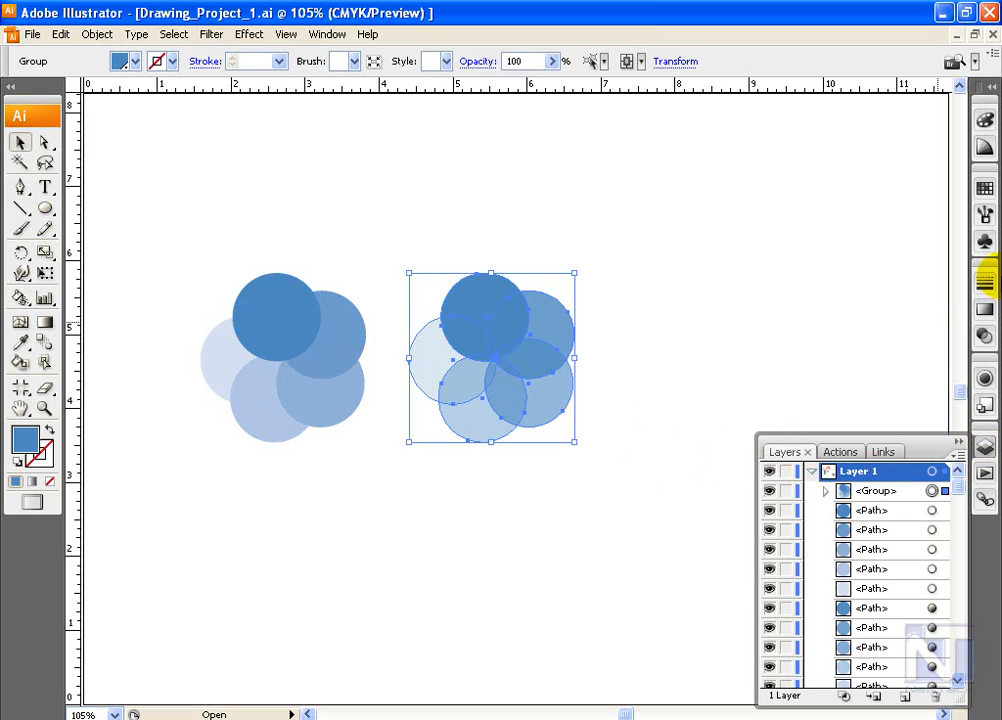
Turn on Knockout Group for the duplicated flower's group and deselect it
{"action": "left_click", "coordinate": [985, 336]}
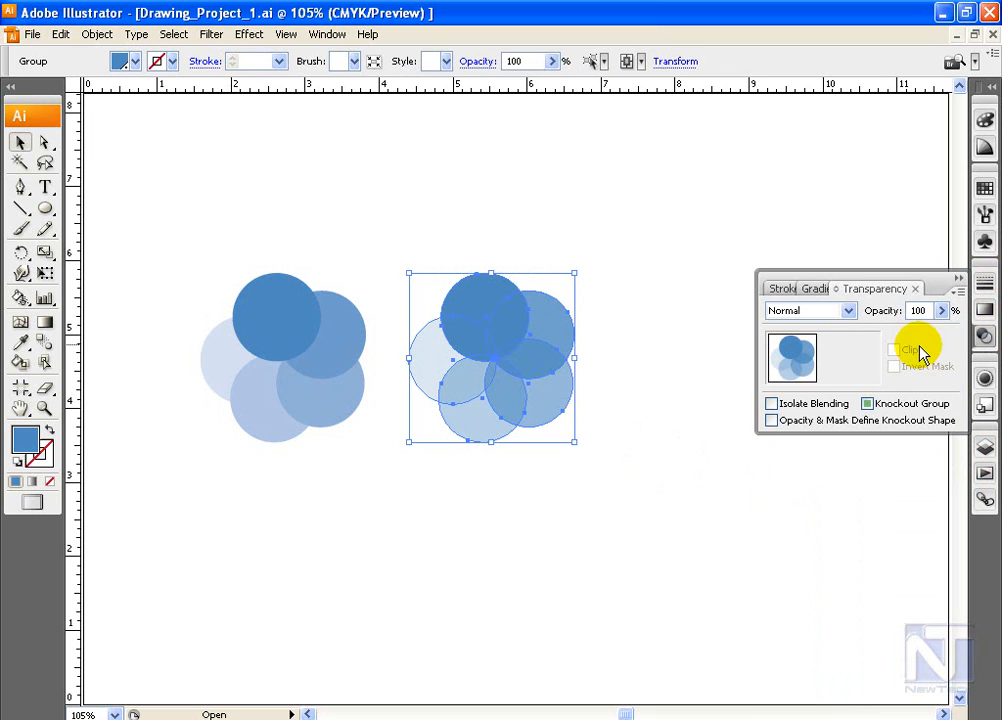
{"action": "left_click", "coordinate": [868, 405]}
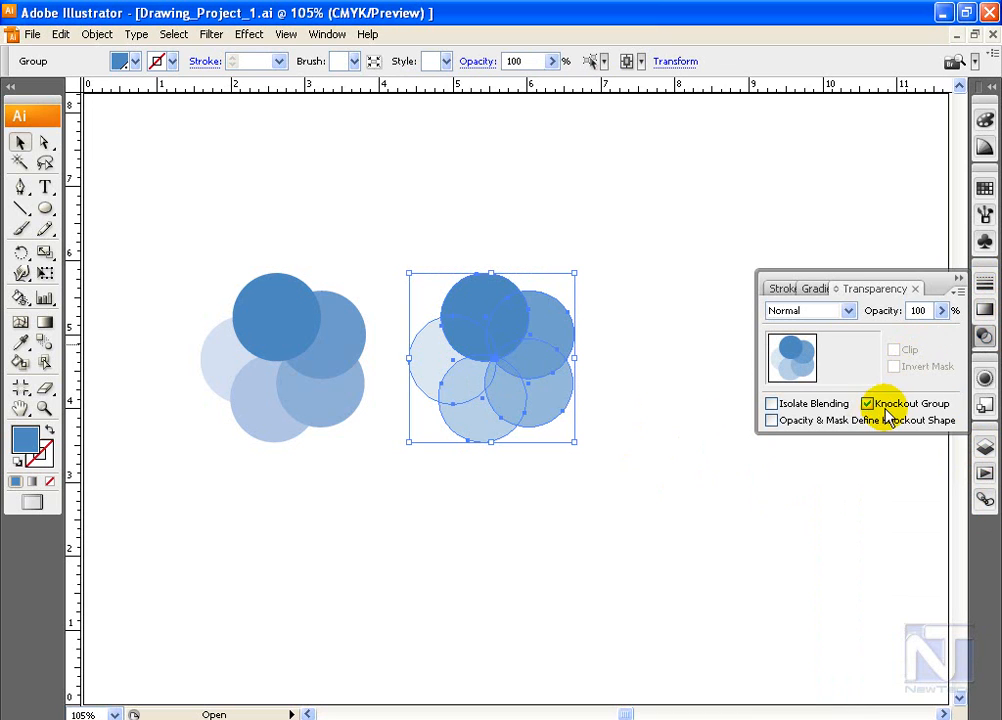
{"action": "left_click", "coordinate": [656, 402]}
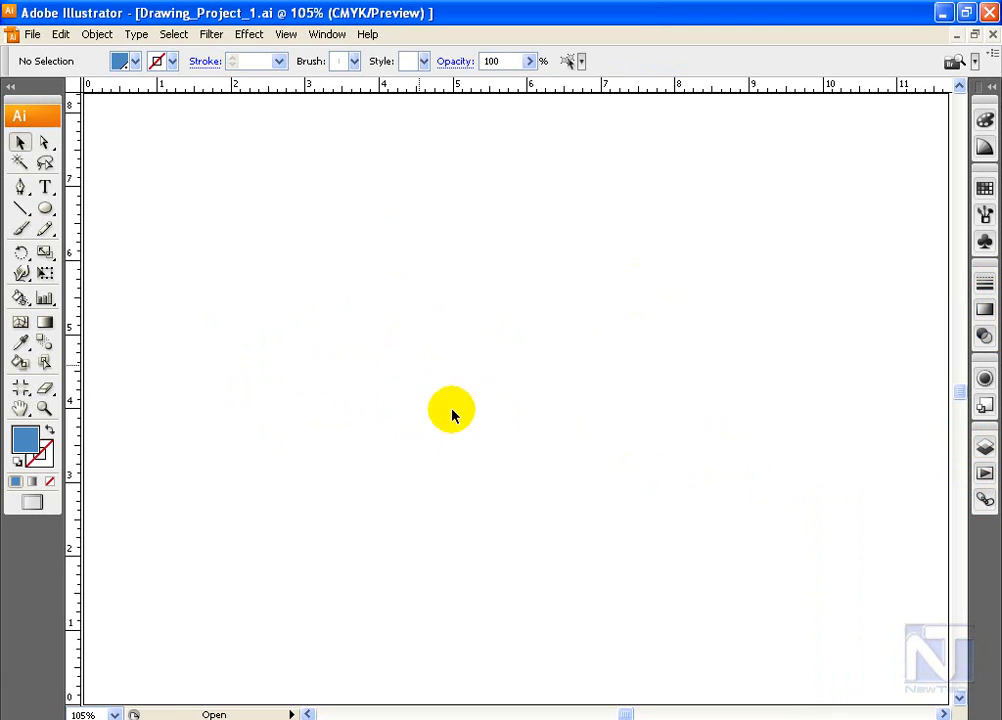
Load the PANTONE metallic coated color book as a swatch library and place it clear of the drawing area
{"action": "left_click", "coordinate": [327, 34]}
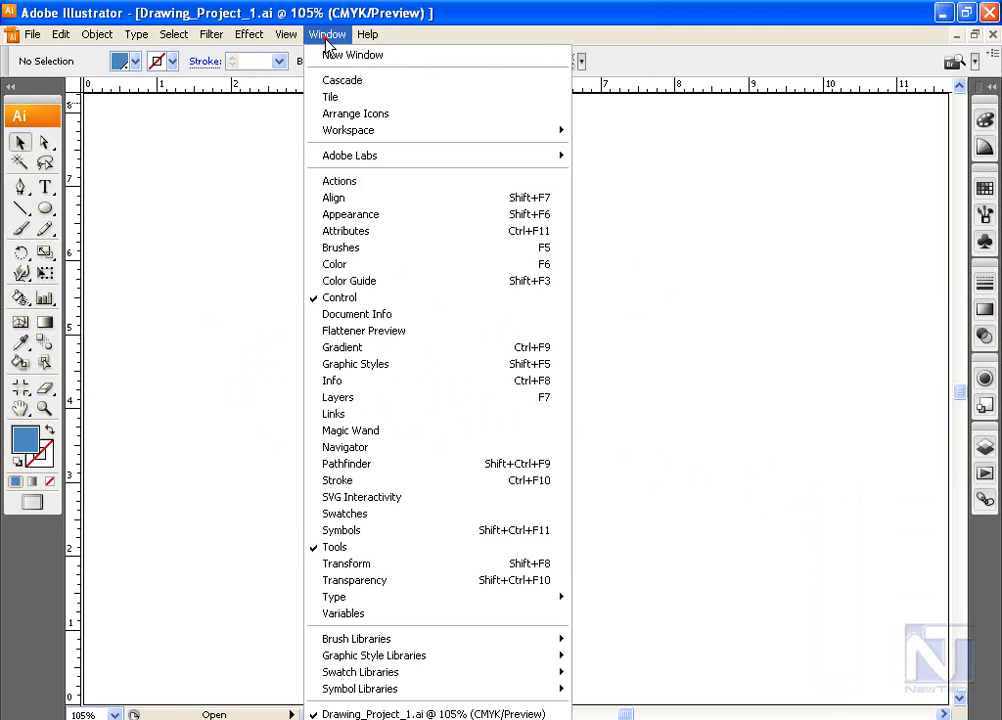
{"action": "mouse_move", "coordinate": [438, 662]}
{"action": "mouse_move", "coordinate": [432, 686]}
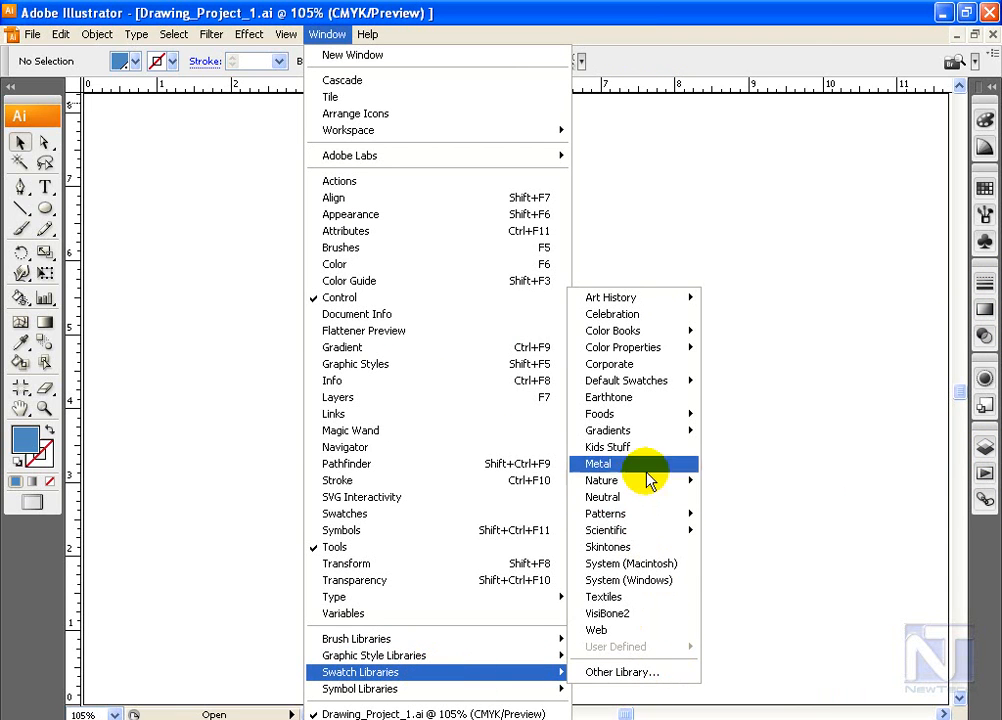
{"action": "mouse_move", "coordinate": [662, 340]}
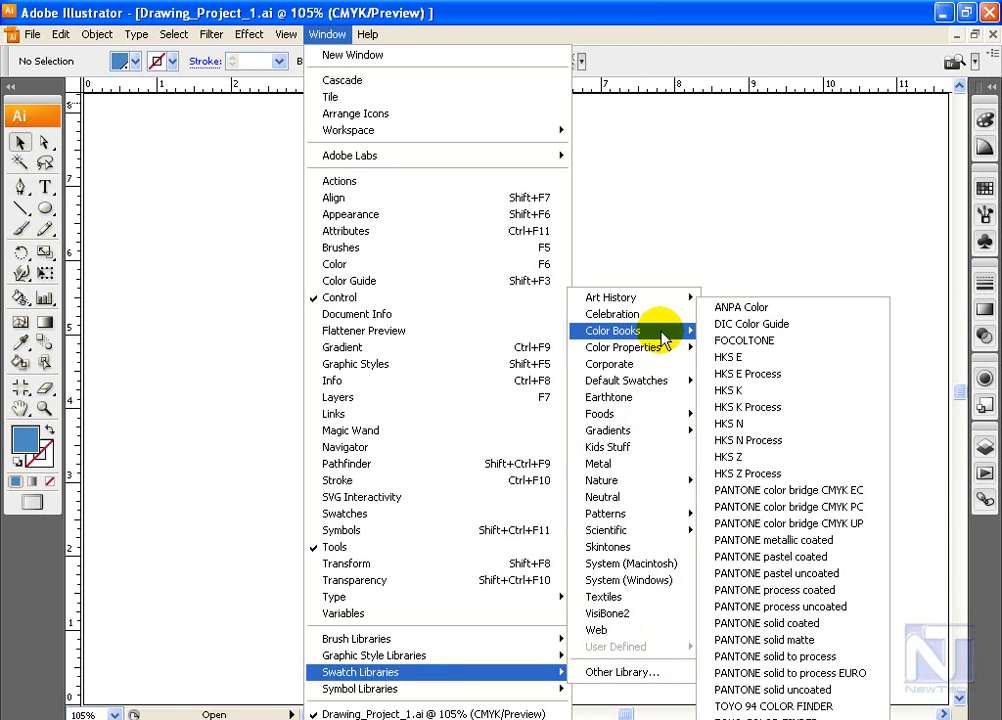
{"action": "left_click", "coordinate": [787, 548]}
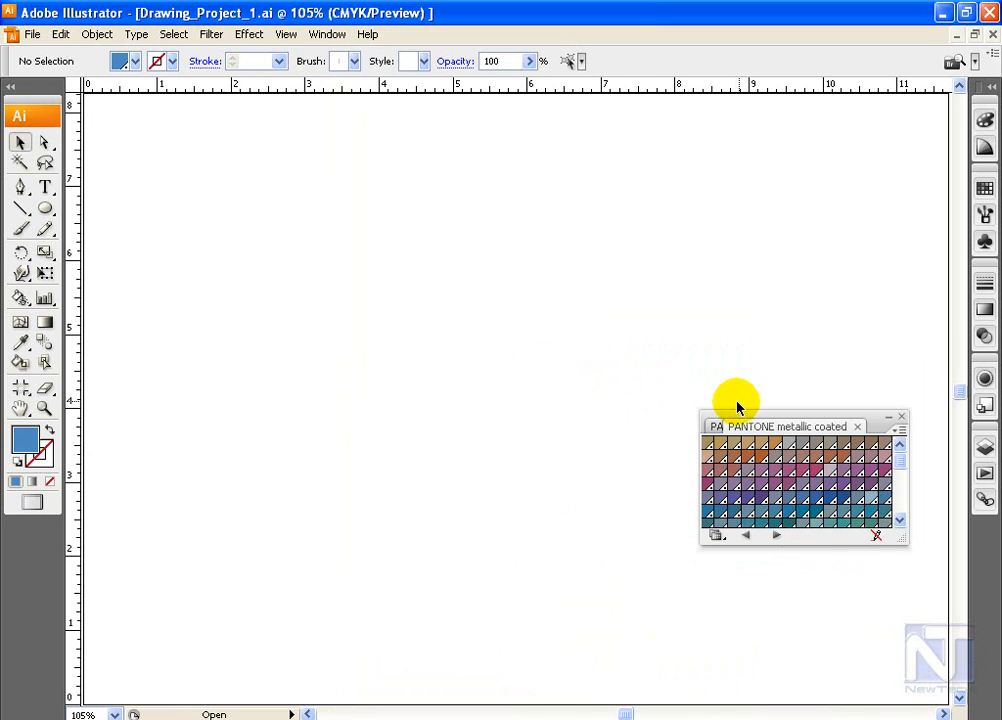
{"action": "left_click_drag", "start_coordinate": [794, 425], "coordinate": [802, 285]}
Draw a circle about 2 ruler units wide on the blank artboard and fill it with a dark blue metallic swatch
{"action": "key", "text": "l"}
{"action": "left_click_drag", "start_coordinate": [425, 349], "coordinate": [500, 406]}
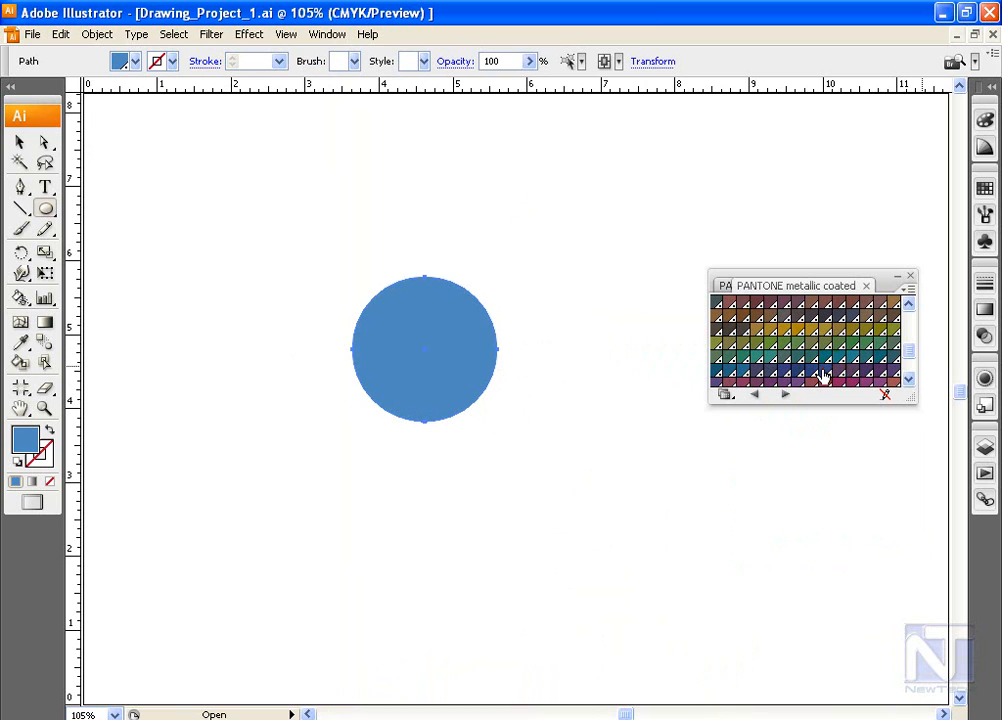
{"action": "left_click", "coordinate": [823, 375]}
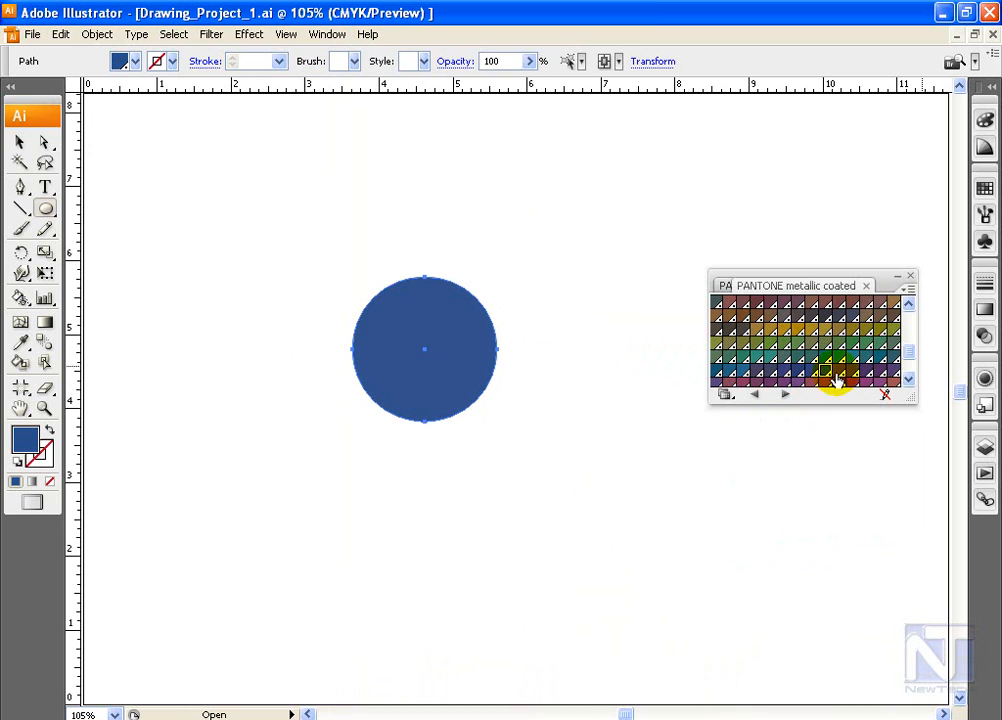
Fill the circle with a radial gradient running from white to the dark blue metallic swatch
{"action": "left_click", "coordinate": [985, 318]}
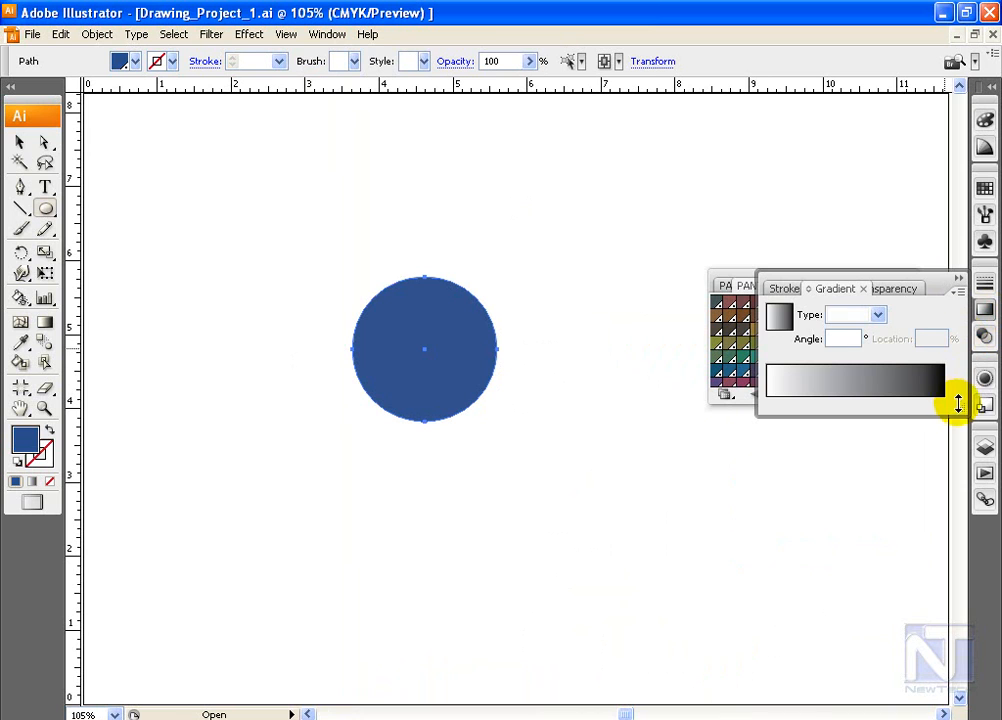
{"action": "left_click_drag", "start_coordinate": [956, 408], "coordinate": [962, 376]}
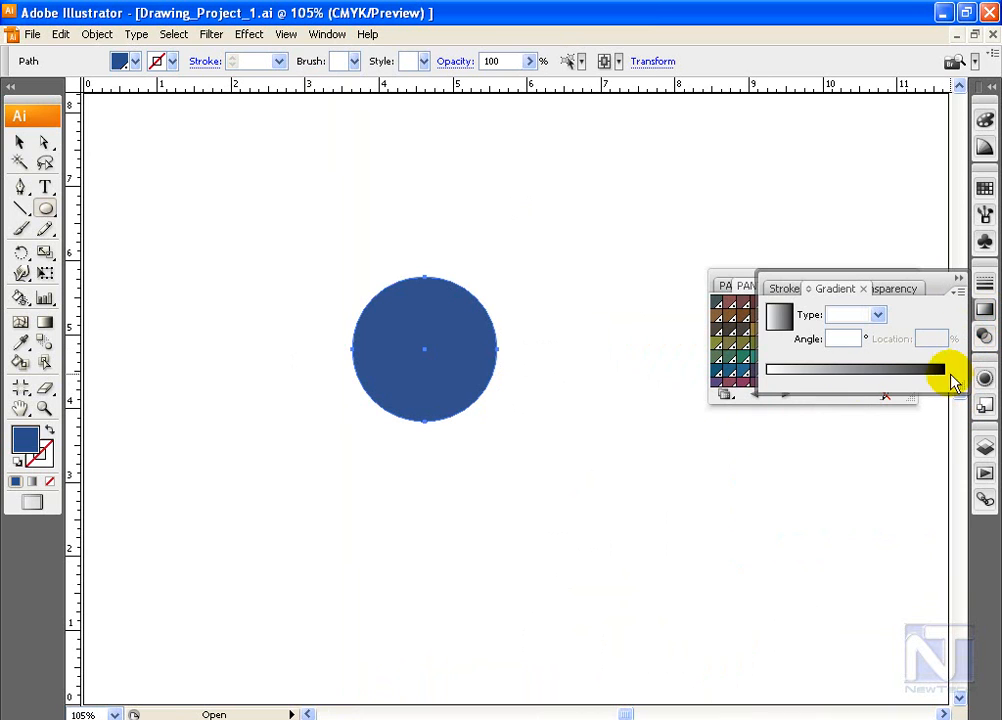
{"action": "left_click_drag", "start_coordinate": [742, 285], "coordinate": [702, 473]}
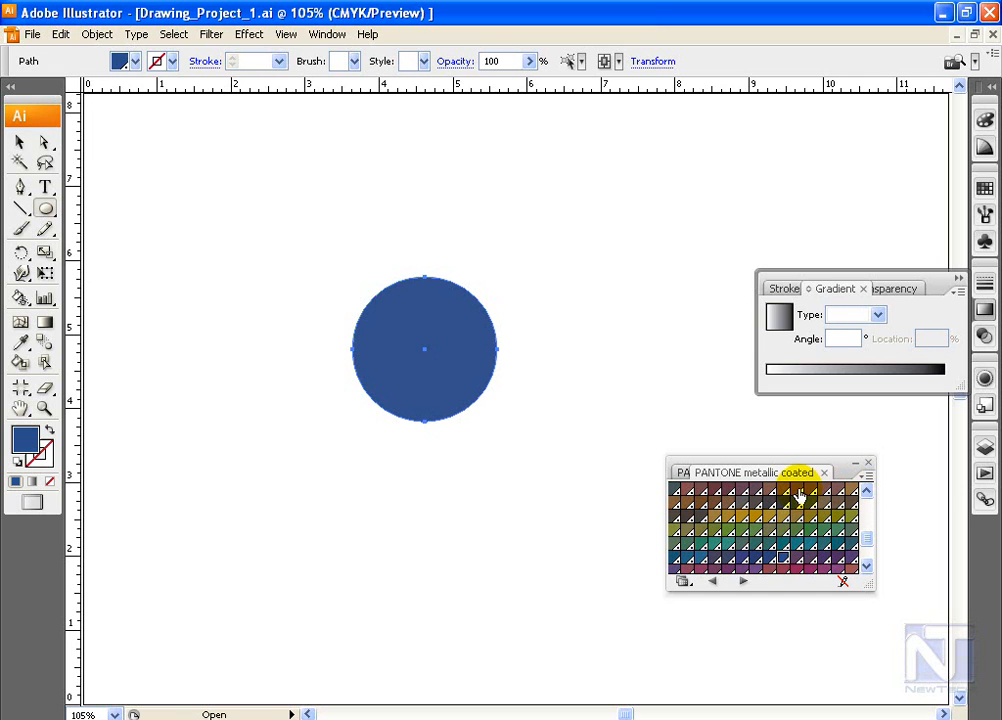
{"action": "left_click_drag", "start_coordinate": [784, 560], "coordinate": [930, 373]}
{"action": "left_click", "coordinate": [869, 311]}
{"action": "left_click", "coordinate": [855, 344]}
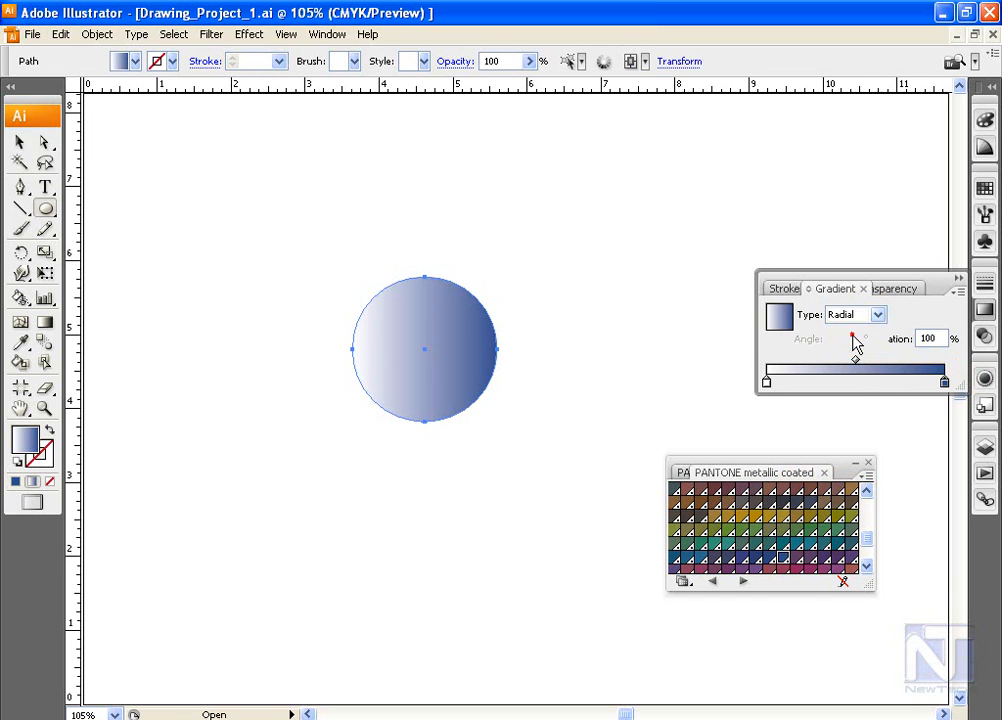
Change the gradient's white stop to pale lavender and redirect the gradient so its light center sits near the circle's lower edge
{"action": "left_click", "coordinate": [44, 322]}
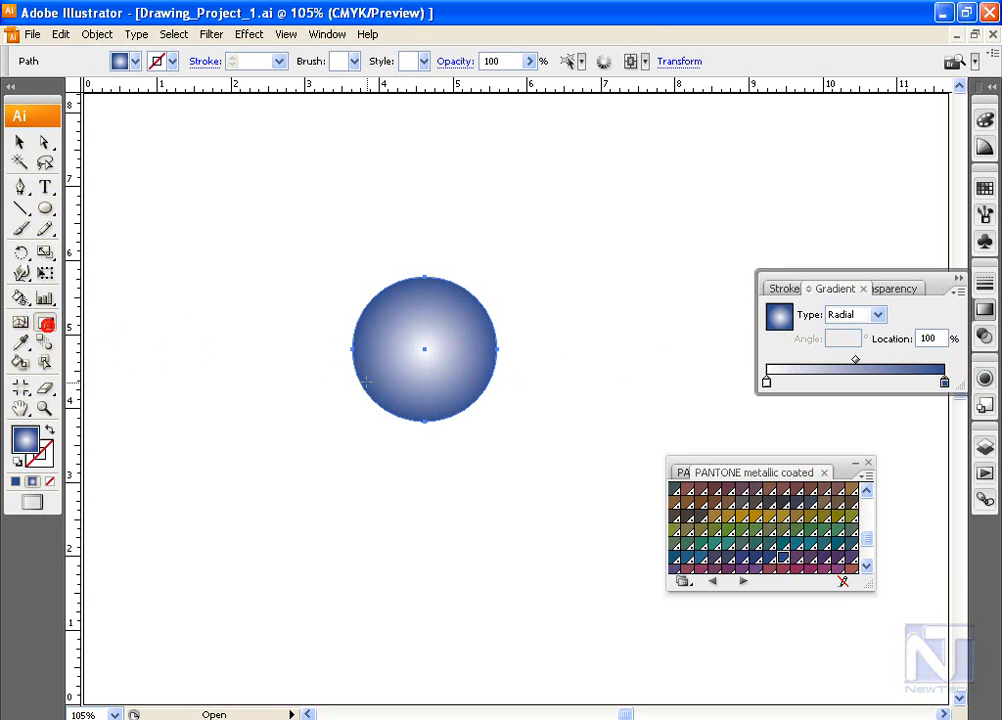
{"action": "left_click_drag", "start_coordinate": [809, 379], "coordinate": [766, 383]}
{"action": "left_click_drag", "start_coordinate": [425, 392], "coordinate": [430, 293]}
Duplicate the circle to its left and fill the copy with a white-to-black linear gradient at 90°, black uppermost
{"action": "left_click", "coordinate": [20, 145]}
{"action": "left_click", "coordinate": [405, 363]}
{"action": "left_click_drag", "start_coordinate": [445, 364], "coordinate": [256, 366]}
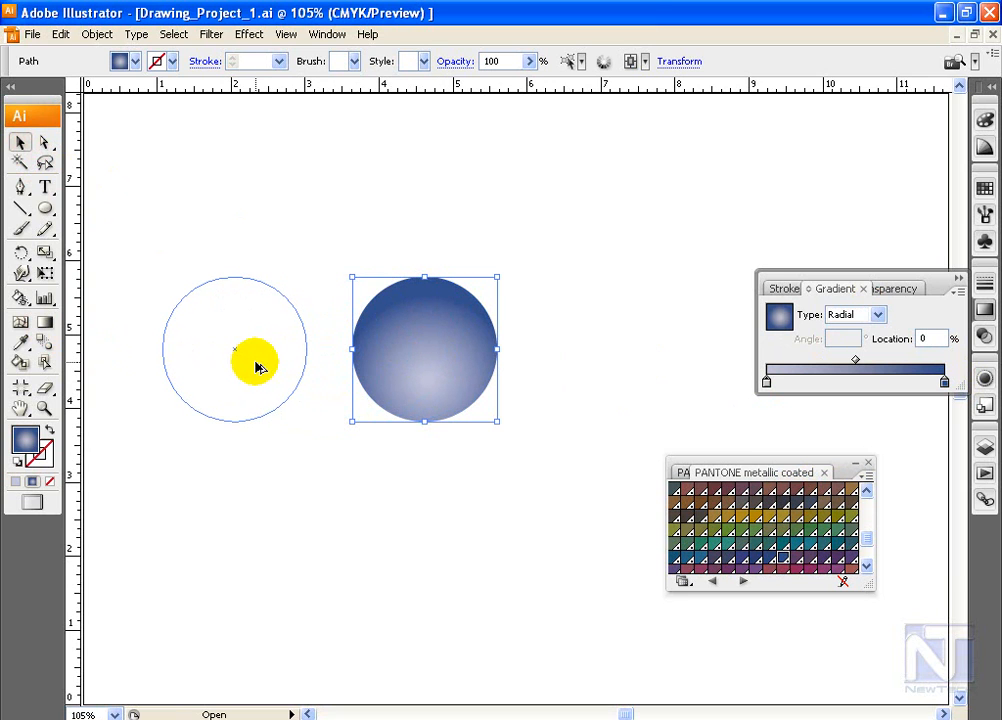
{"action": "left_click_drag", "start_coordinate": [256, 366], "coordinate": [256, 366]}
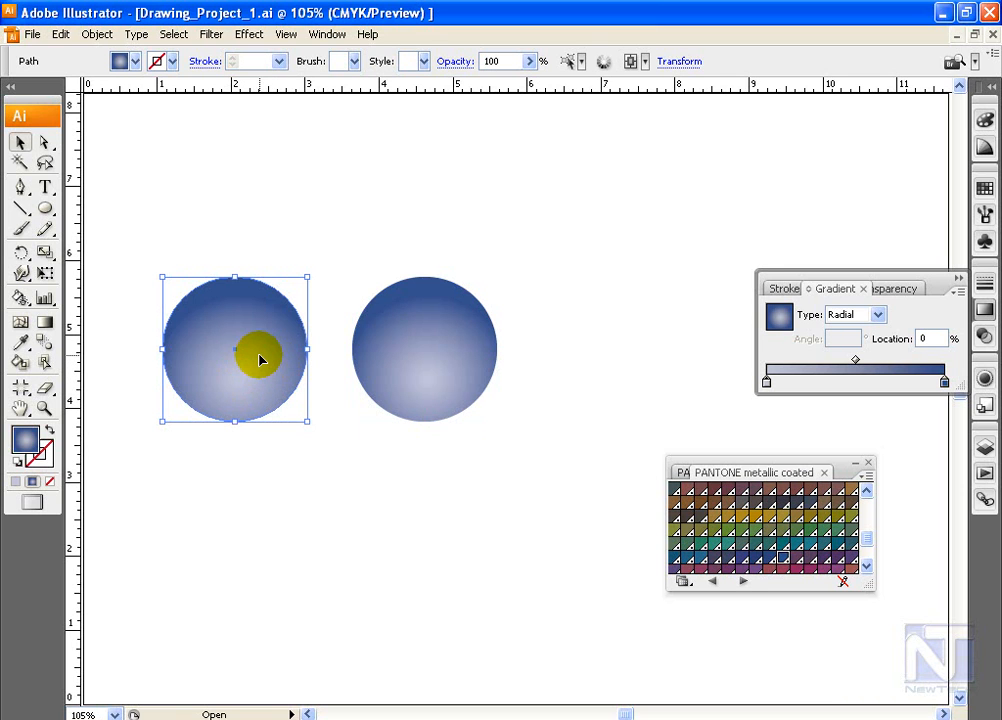
{"action": "left_click", "coordinate": [985, 188]}
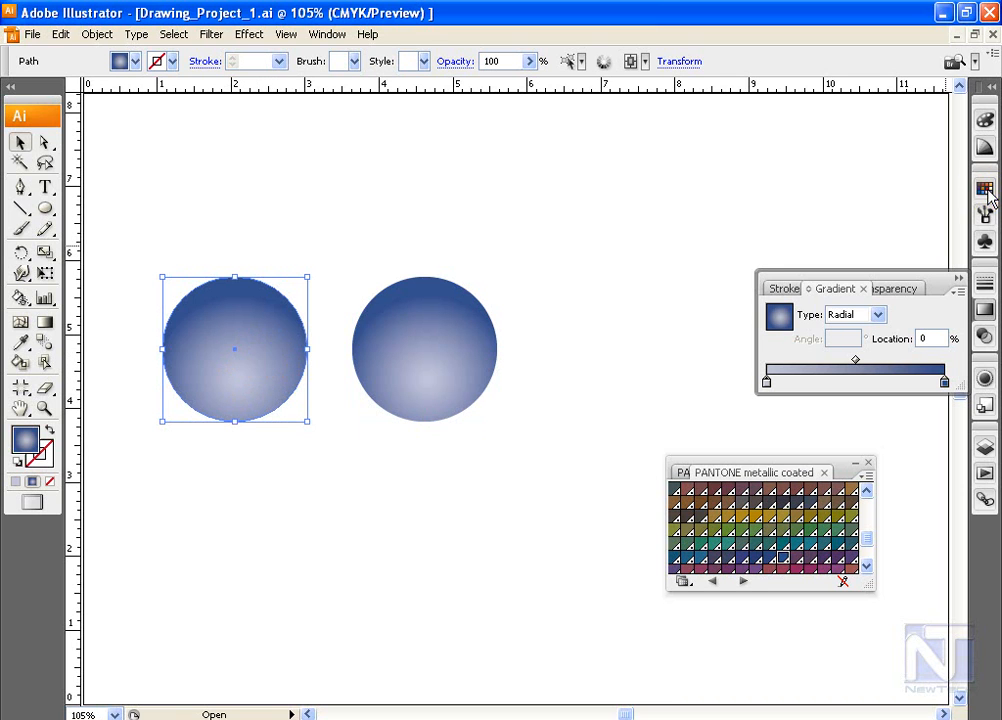
{"action": "left_click_drag", "start_coordinate": [235, 421], "coordinate": [235, 329]}
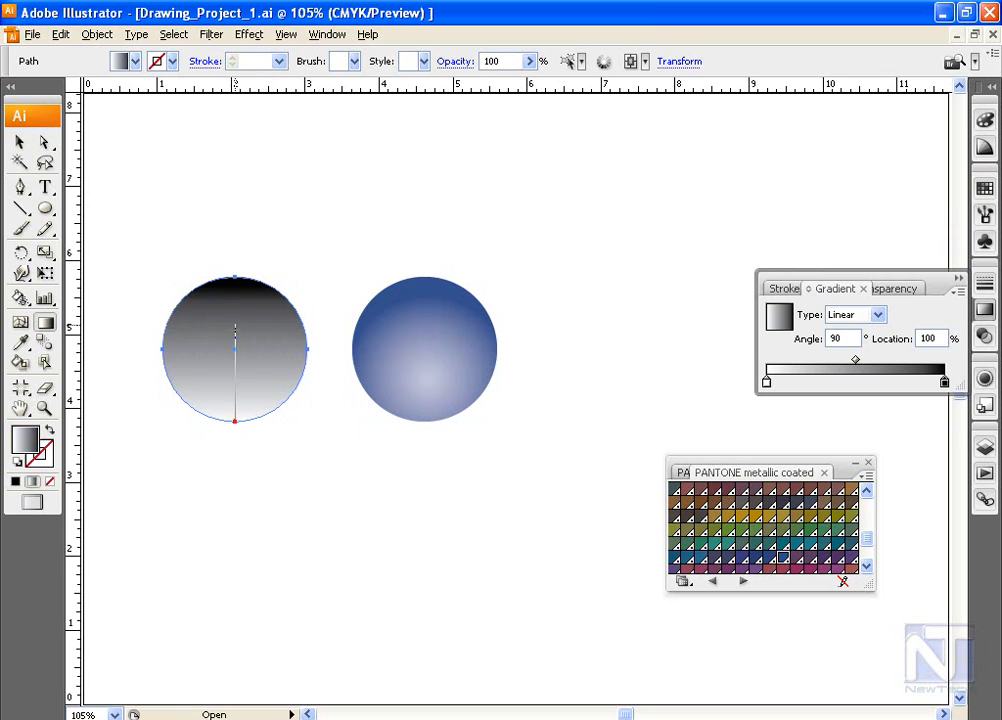
Scale the black-and-white copy down to a flattened ellipse about 1.5 by 1.2 ruler units, then deselect it
{"action": "key", "text": "v"}
{"action": "left_click_drag", "start_coordinate": [234, 420], "coordinate": [234, 329]}
{"action": "left_click_drag", "start_coordinate": [307, 303], "coordinate": [421, 367]}
{"action": "left_click", "coordinate": [250, 313]}
{"action": "left_click_drag", "start_coordinate": [468, 323], "coordinate": [475, 323]}
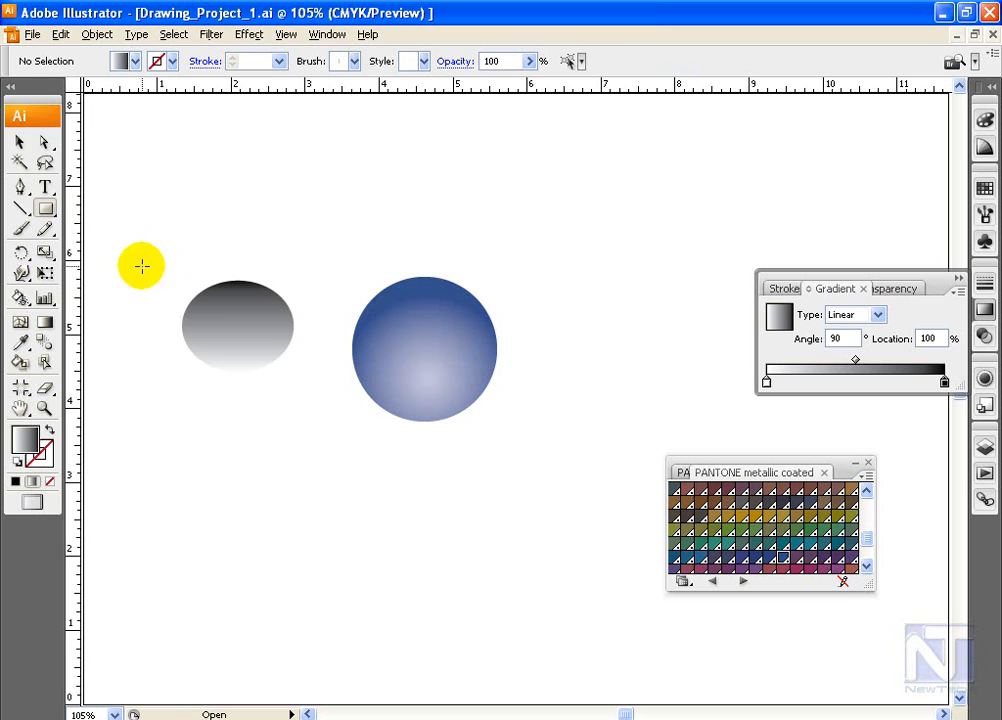
Draw a white rectangle without stroke behind the gradient ellipse, sized to extend slightly beyond it on all sides
{"action": "mouse_move", "coordinate": [136, 258]}
{"action": "left_mouse_down"}
{"action": "mouse_move", "coordinate": [304, 387]}
{"action": "mouse_move", "coordinate": [327, 441]}
{"action": "left_mouse_up"}
{"action": "left_click", "coordinate": [15, 479]}
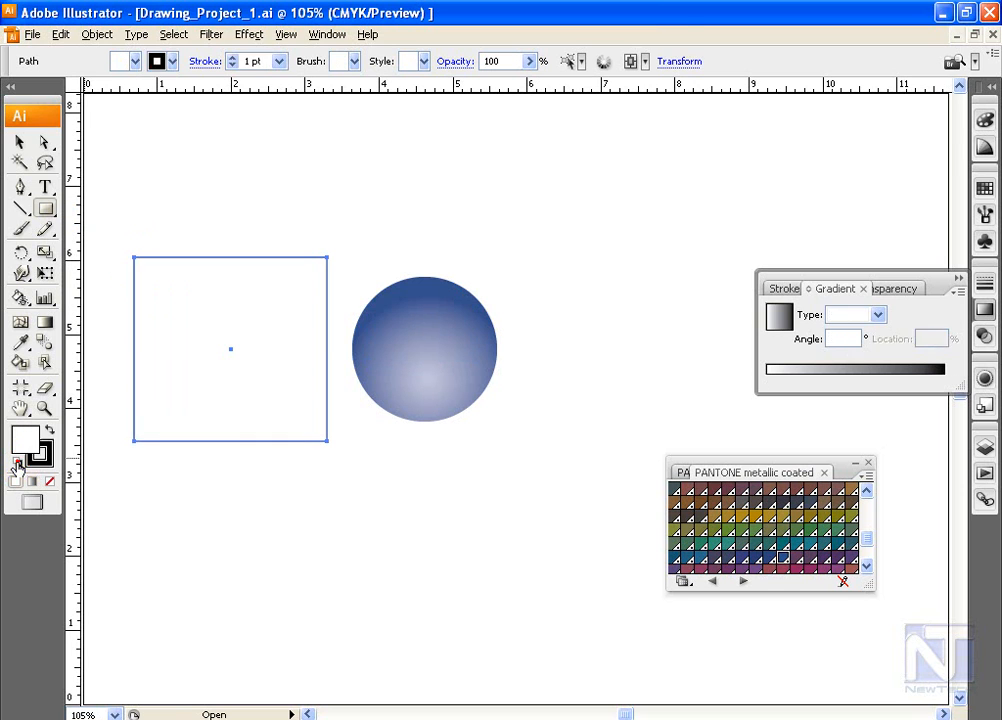
{"action": "key", "text": "v"}
{"action": "key", "text": "ctrl+shift+["}
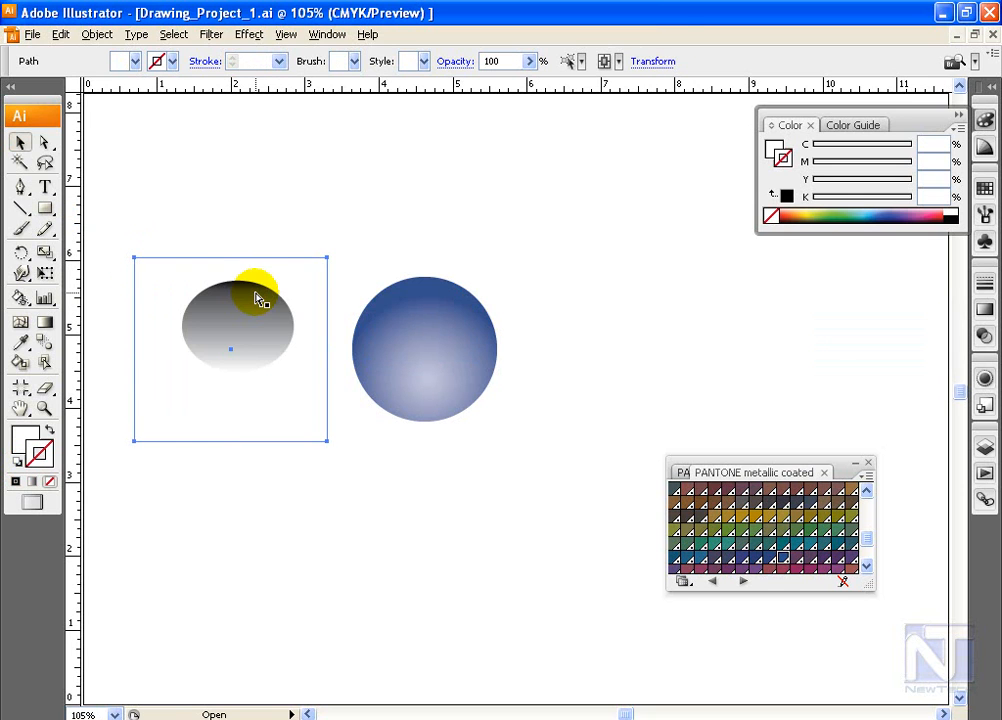
{"action": "left_click_drag", "start_coordinate": [327, 441], "coordinate": [294, 410]}
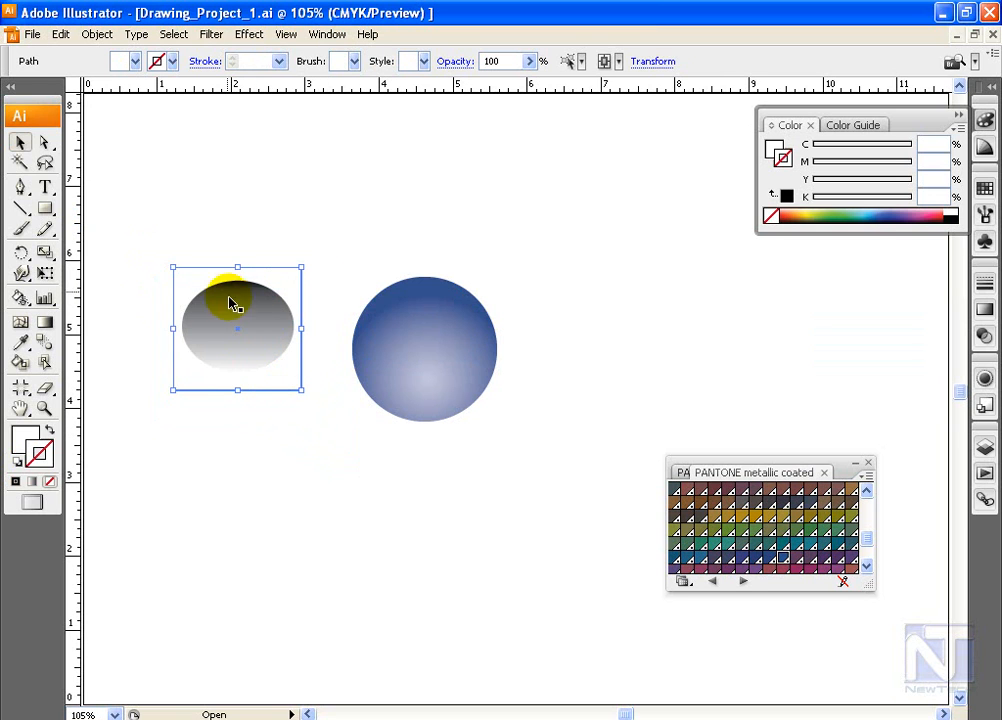
Make an opacity mask from the gradient ellipse and the white rectangle
{"action": "left_click_drag", "start_coordinate": [157, 233], "coordinate": [300, 443]}
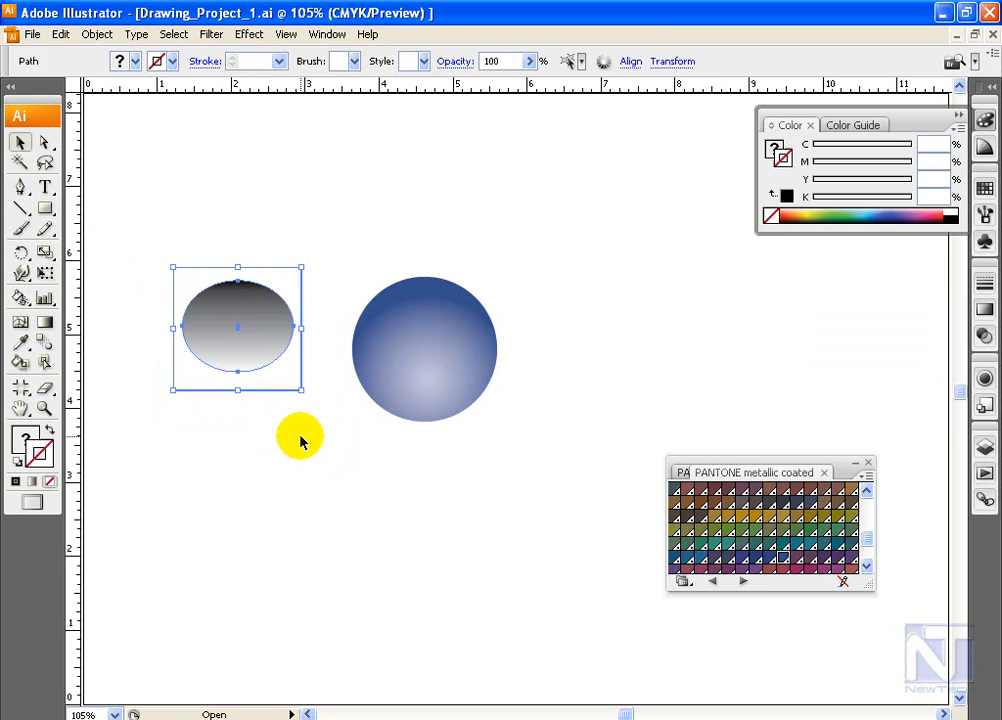
{"action": "left_click", "coordinate": [985, 308]}
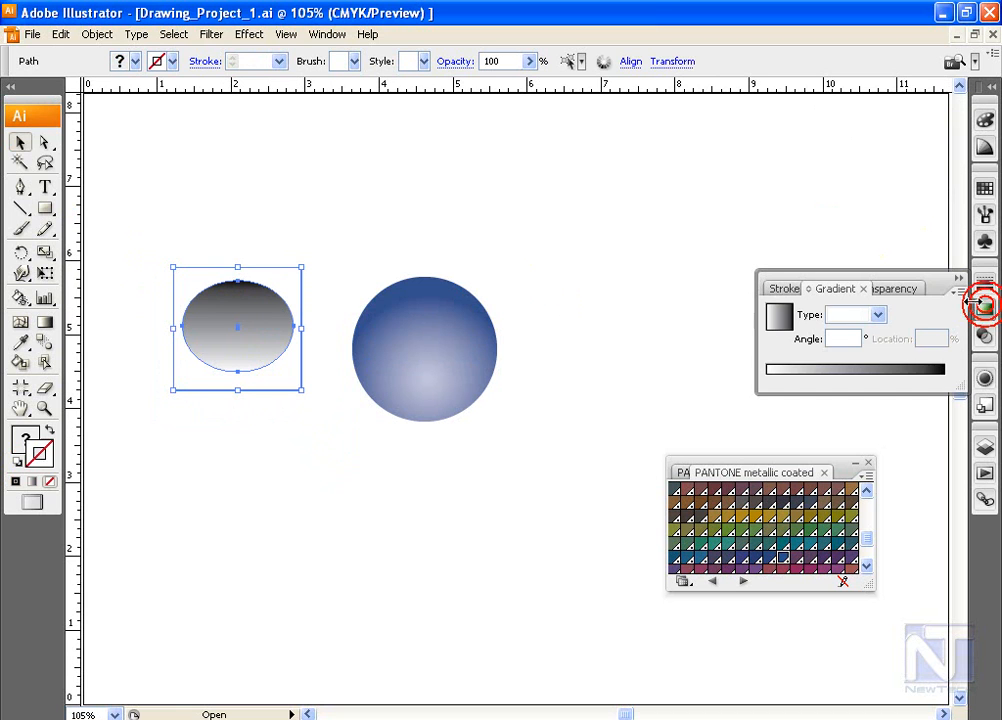
{"action": "left_click", "coordinate": [893, 288]}
{"action": "left_click", "coordinate": [957, 290]}
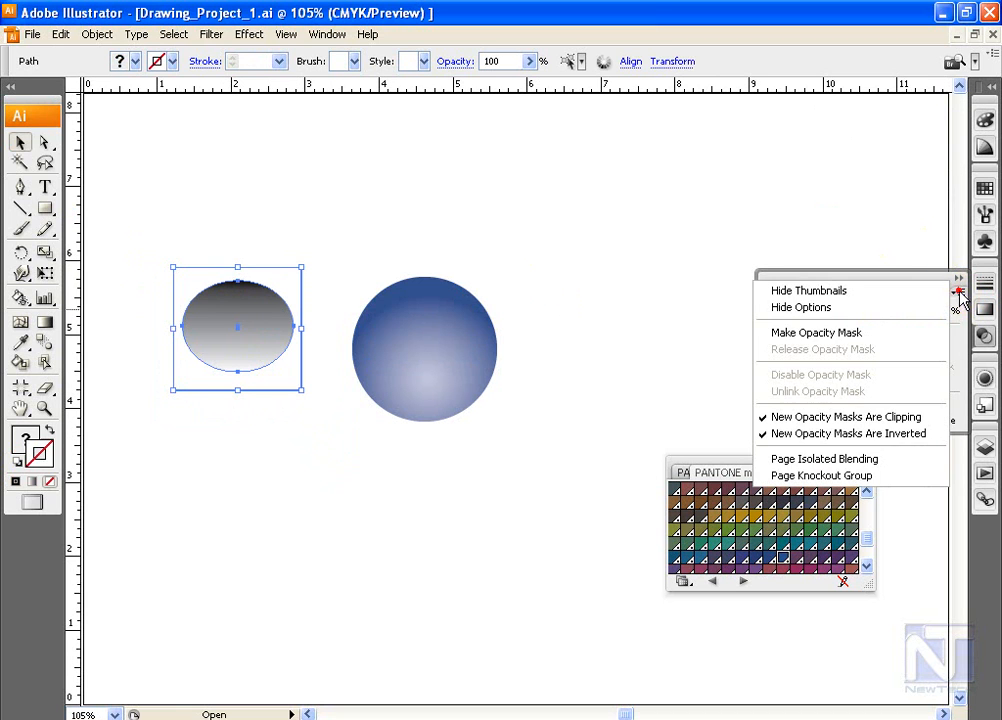
{"action": "left_click", "coordinate": [861, 333]}
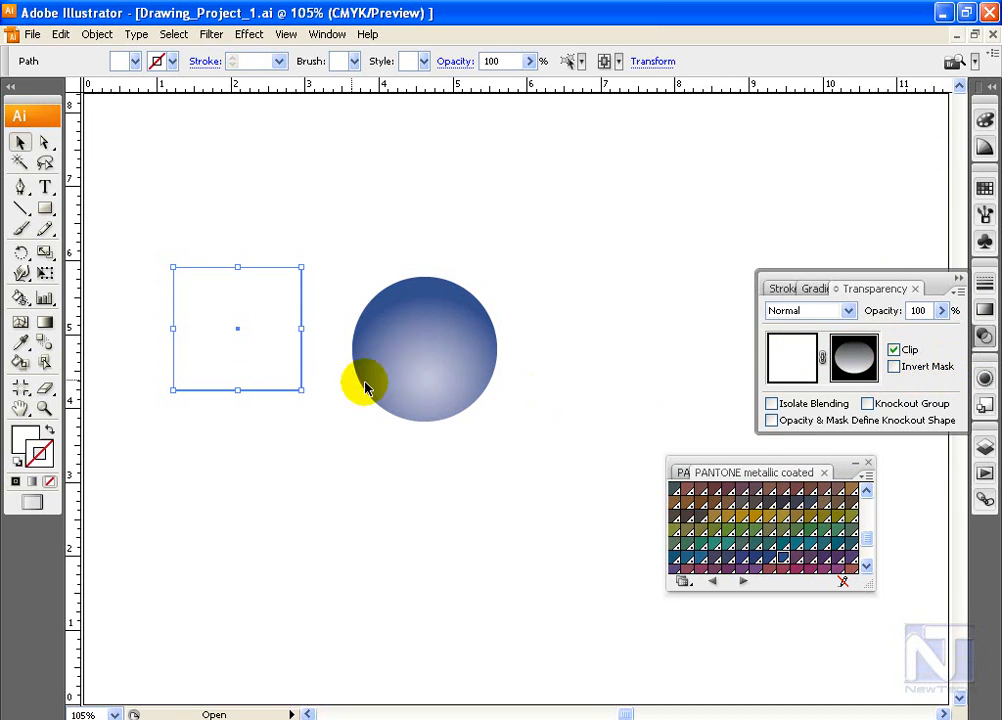
Move the masked white highlight onto the upper part of the blue circle and invert its mask
{"action": "left_click_drag", "start_coordinate": [262, 349], "coordinate": [454, 350]}
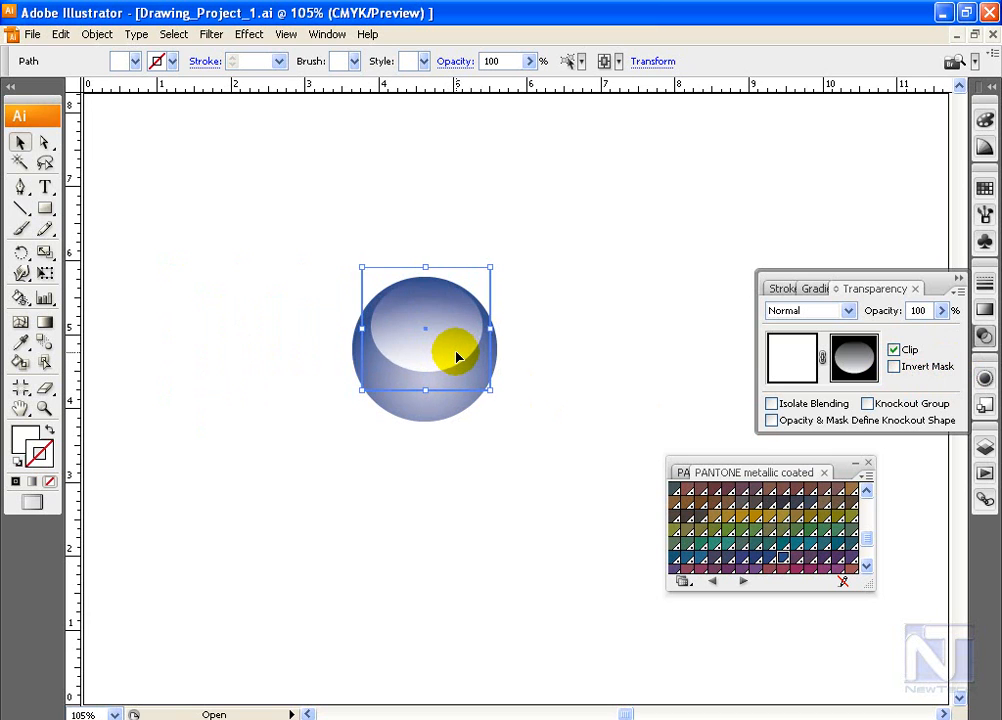
{"action": "left_click", "coordinate": [926, 369]}
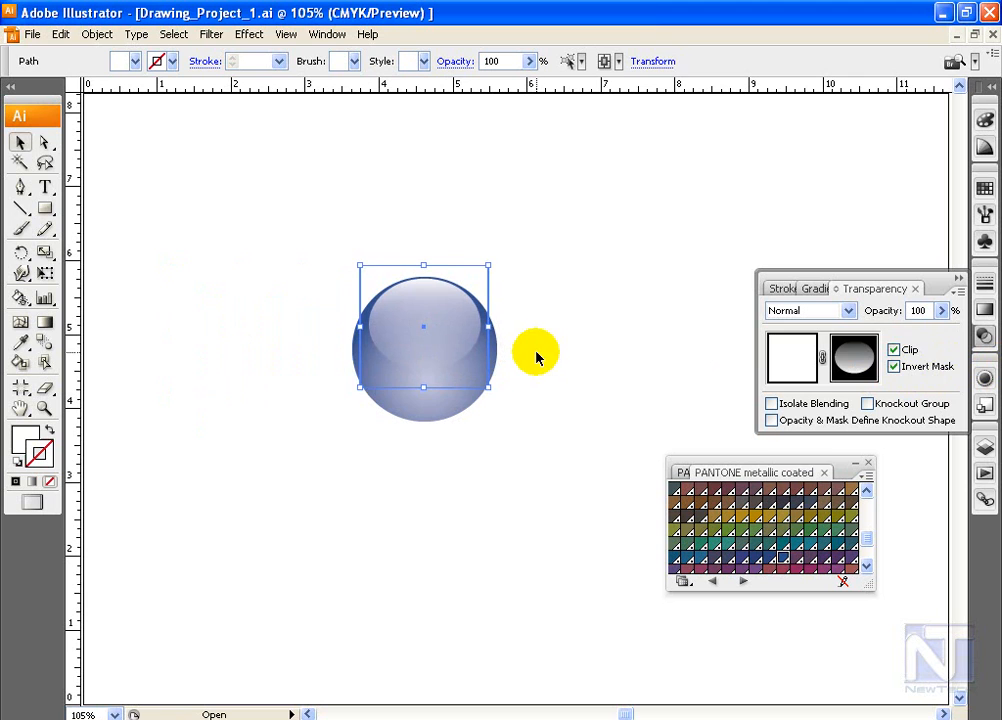
{"action": "left_click", "coordinate": [540, 355]}
Examine the highlight's opacity mask in mask editing mode and return to the artwork
{"action": "left_click", "coordinate": [448, 341]}
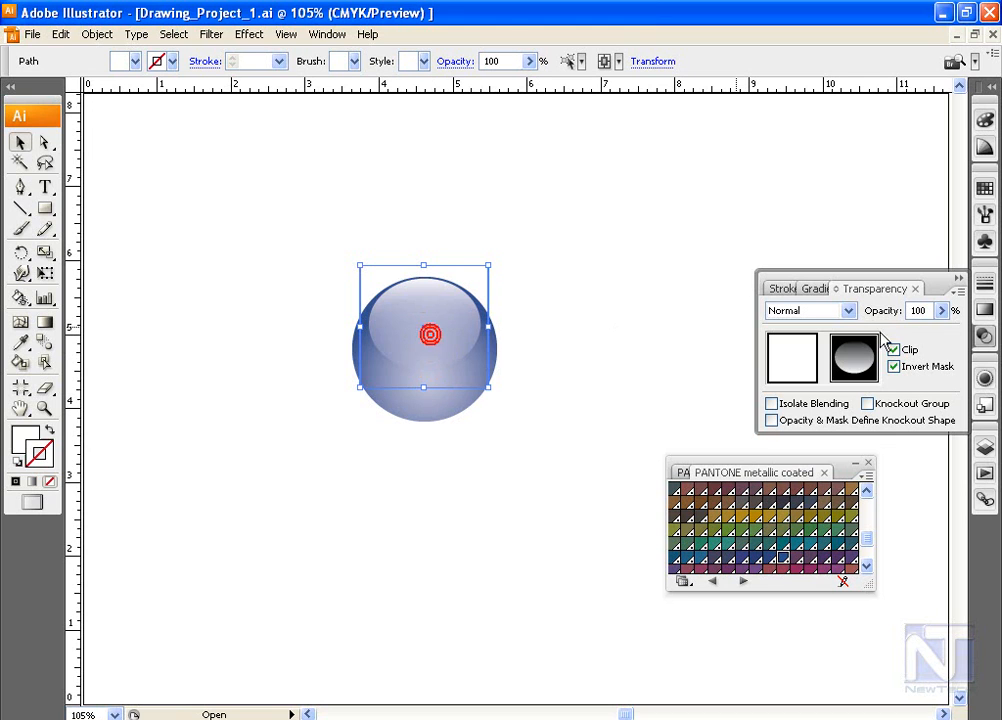
{"action": "left_click", "coordinate": [854, 357]}
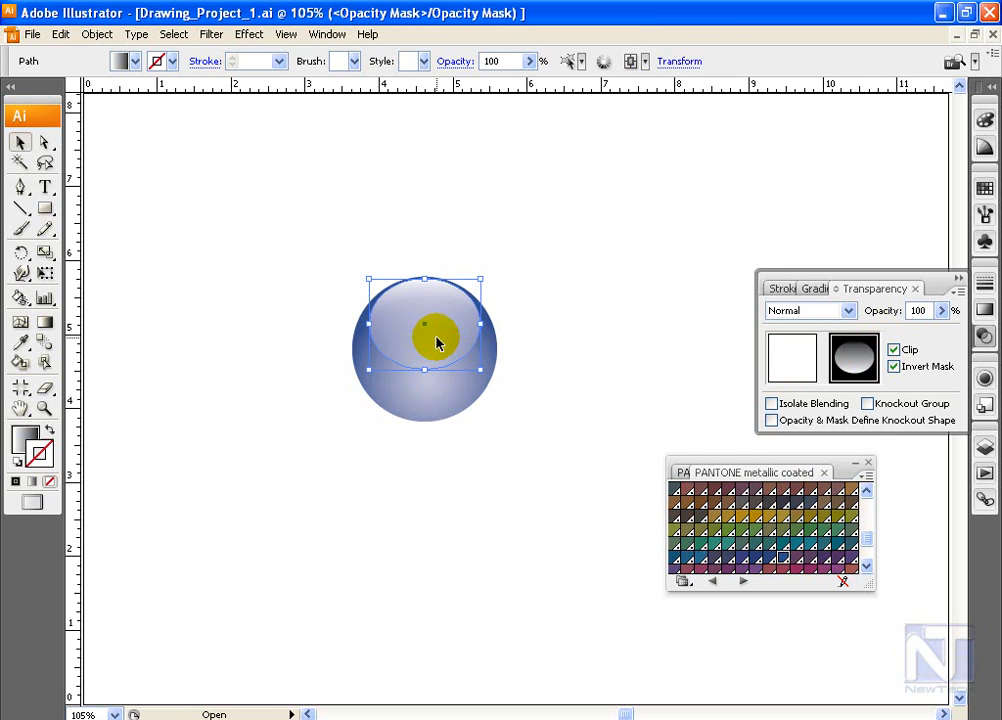
{"action": "left_click", "coordinate": [818, 362]}
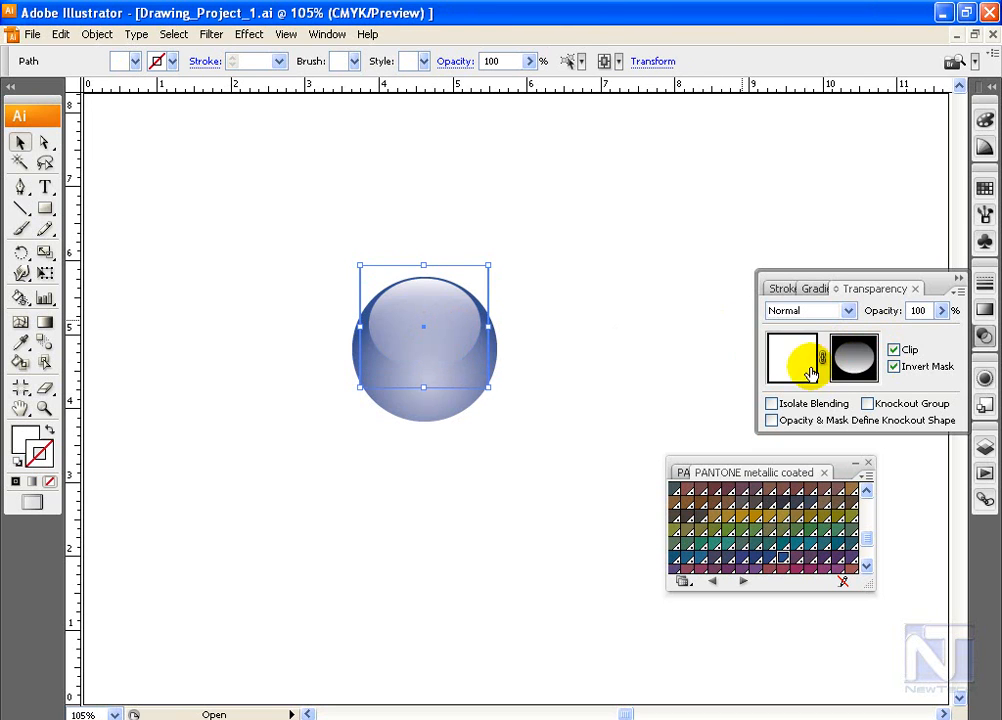
Copy the blue circle to the back and squash the copy into a flat shadow ellipse about 0.35 ruler units high beneath the sphere
{"action": "left_click", "coordinate": [425, 408]}
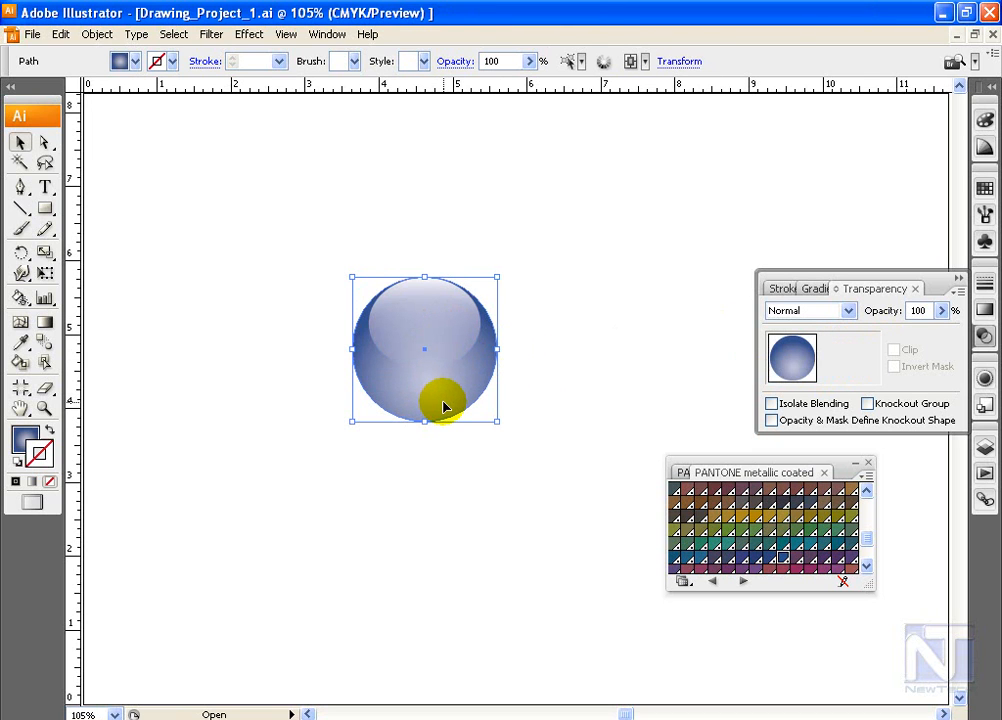
{"action": "key", "text": "ctrl+shift+b"}
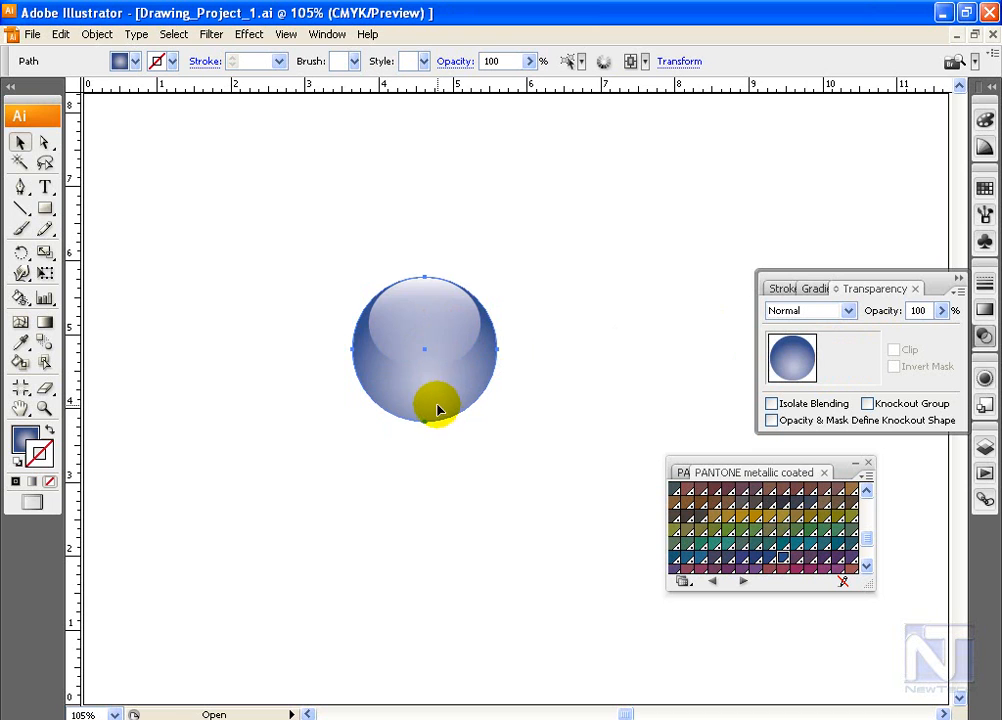
{"action": "key", "text": "ctrl+shift+b"}
{"action": "left_click_drag", "start_coordinate": [425, 276], "coordinate": [414, 440]}
Reverse the shadow ellipse's radial gradient so it runs from dark blue at the center to pale lavender at the edge
{"action": "key", "text": "ctrl+F9"}
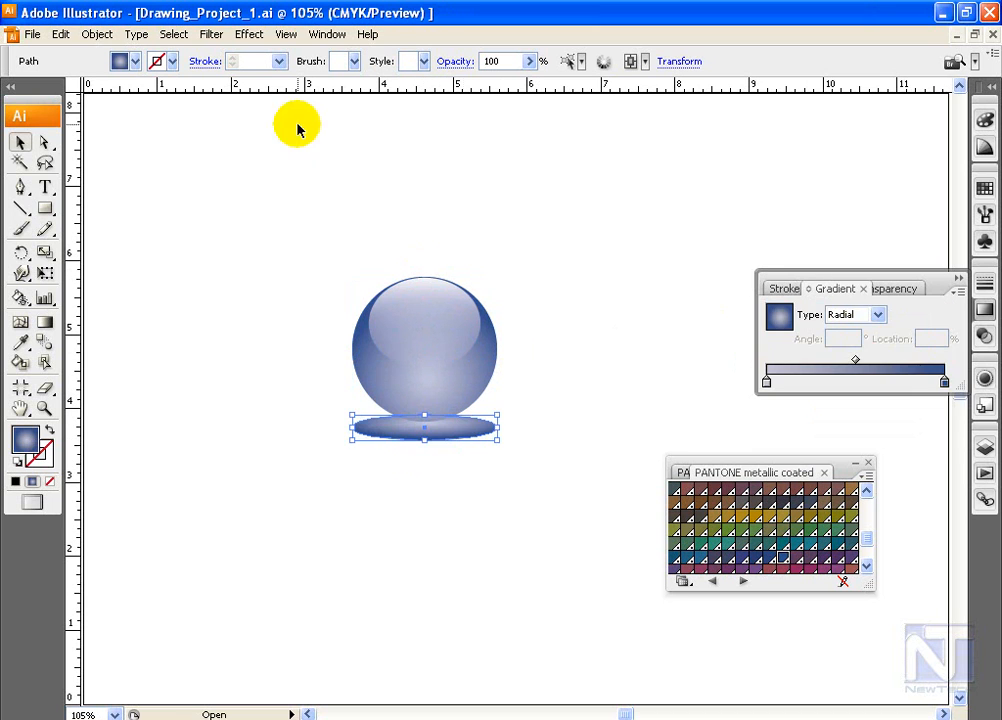
{"action": "left_click_drag", "start_coordinate": [944, 383], "coordinate": [850, 383]}
{"action": "left_click_drag", "start_coordinate": [766, 382], "coordinate": [944, 382]}
{"action": "left_click_drag", "start_coordinate": [838, 385], "coordinate": [736, 389]}
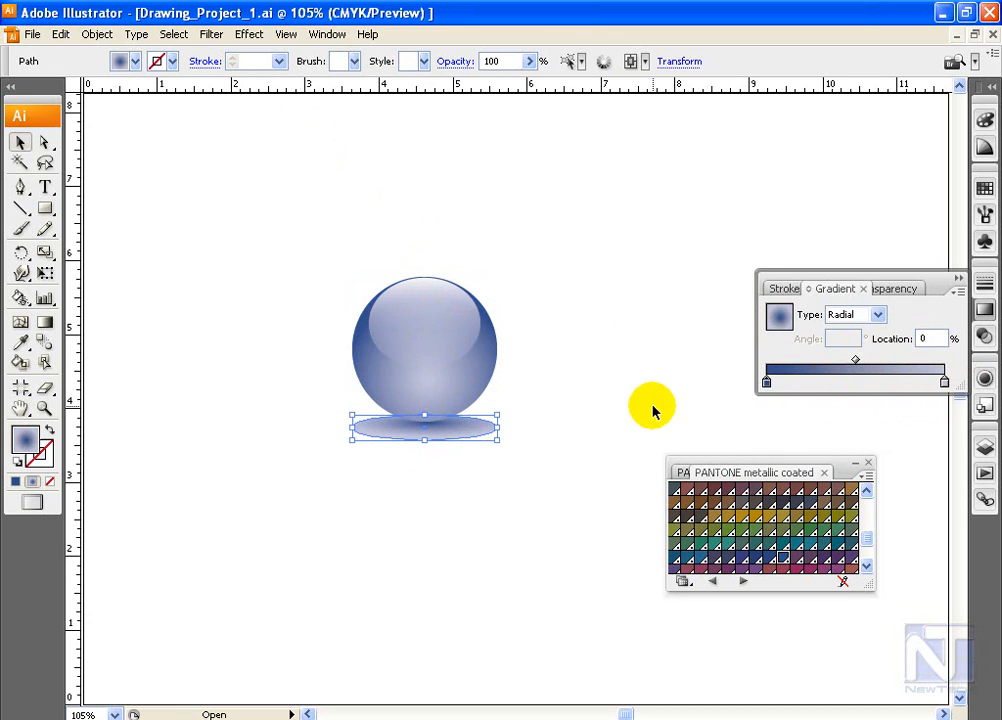
Feather the edges of the shadow ellipse beneath the sphere using the offered radius, with preview on
{"action": "left_click", "coordinate": [246, 34]}
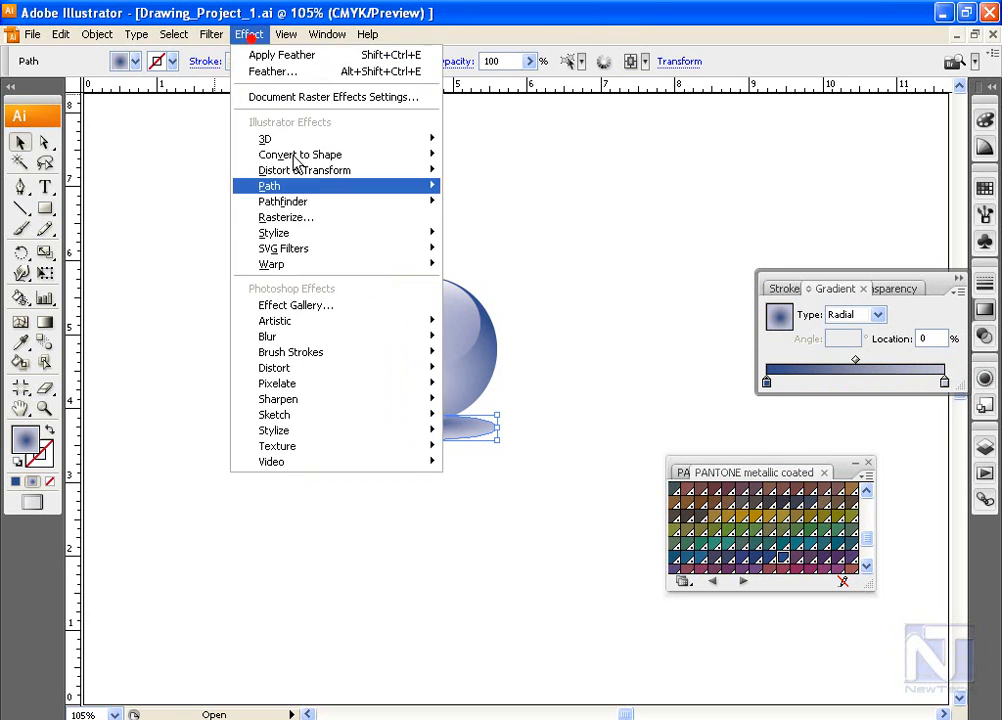
{"action": "mouse_move", "coordinate": [360, 237]}
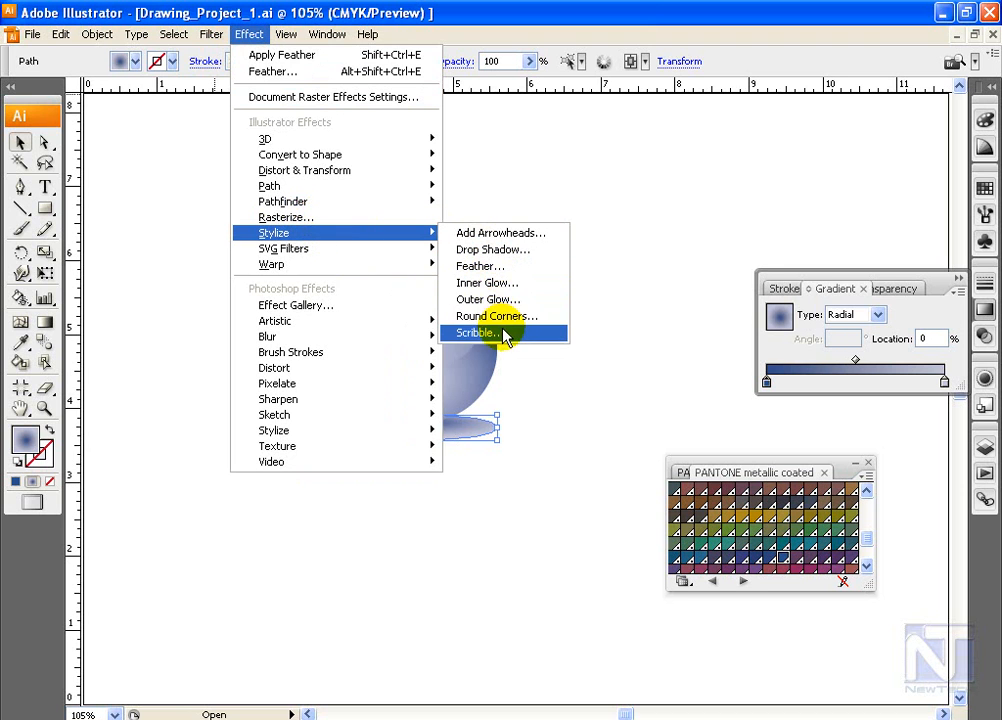
{"action": "left_click", "coordinate": [482, 266]}
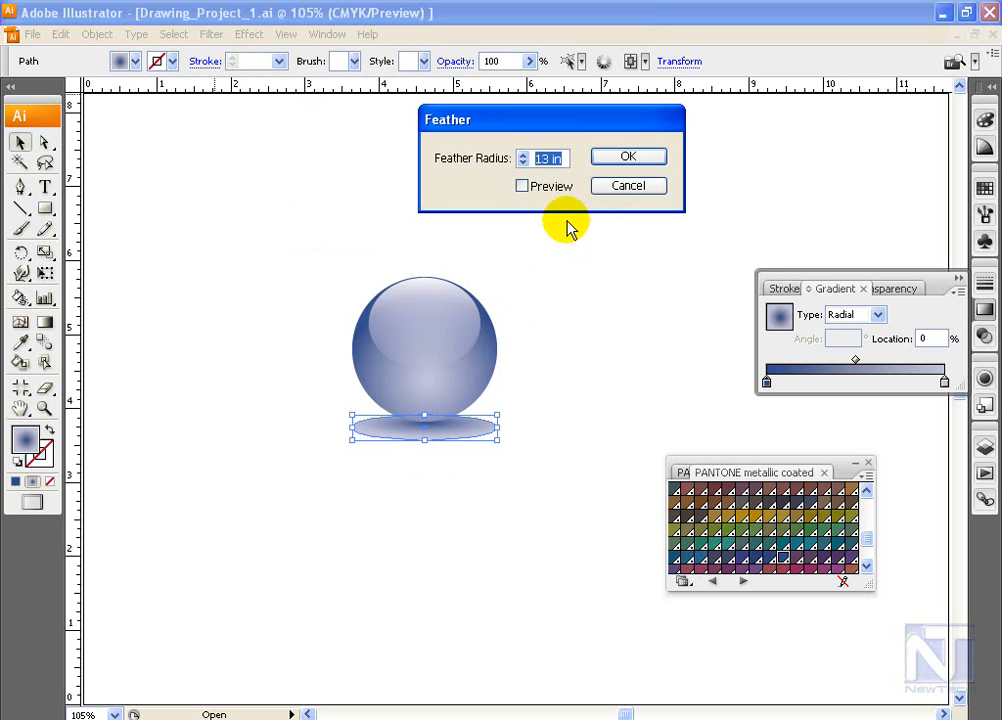
{"action": "left_click", "coordinate": [522, 187]}
{"action": "left_click", "coordinate": [625, 158]}
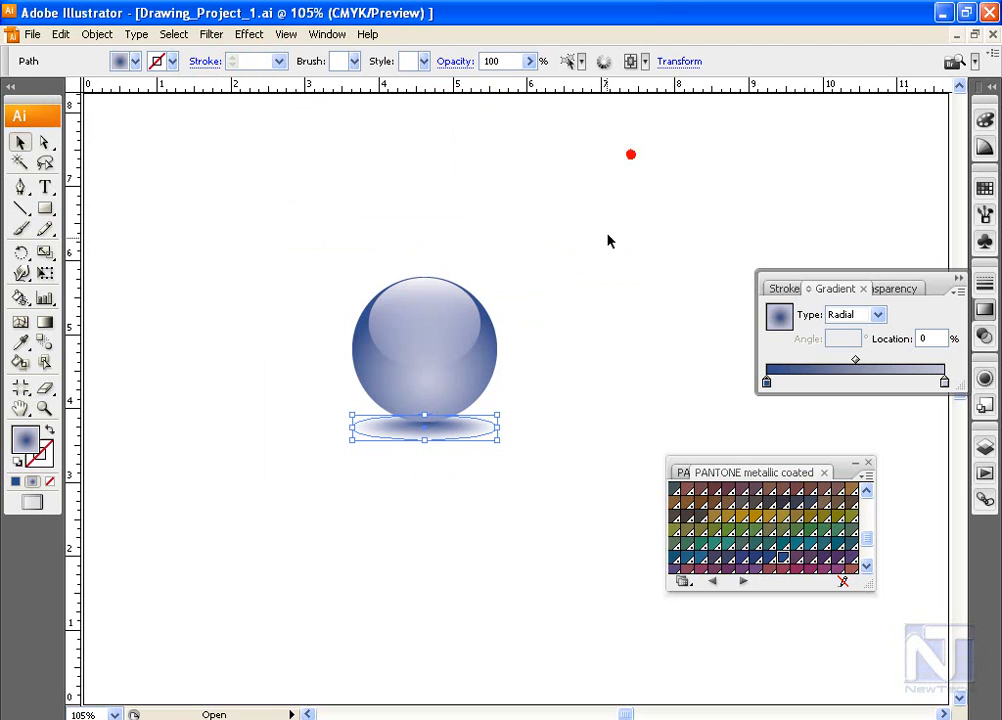
{"action": "left_click", "coordinate": [497, 224]}
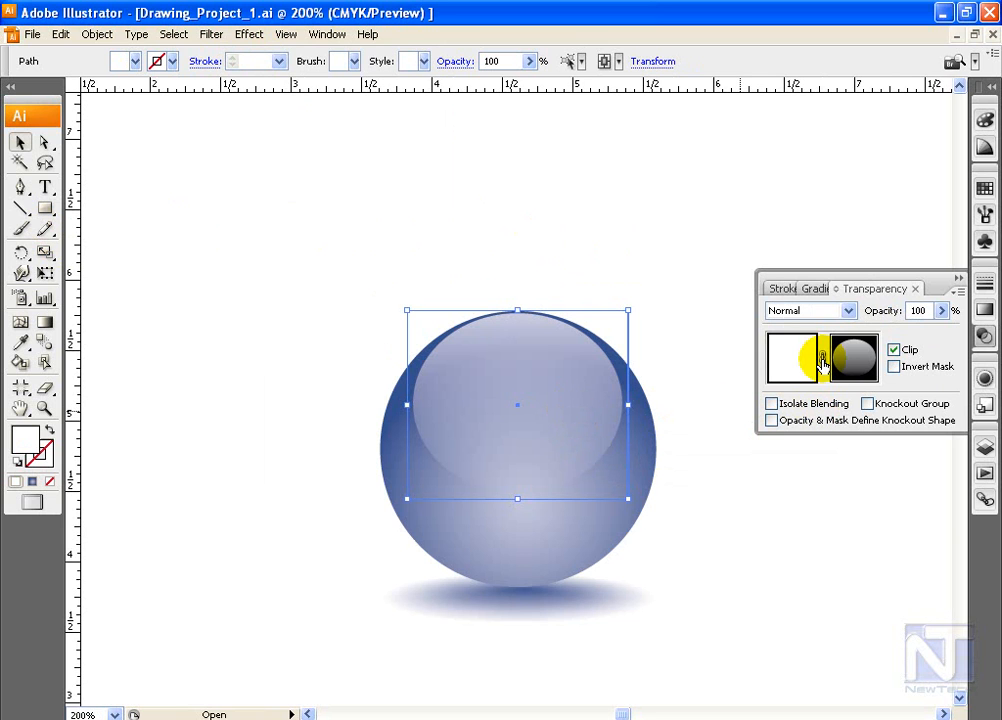
Inspect the highlight's opacity mask contents in mask editing mode and in its layer list, and return to the artwork
{"action": "left_click", "coordinate": [852, 366]}
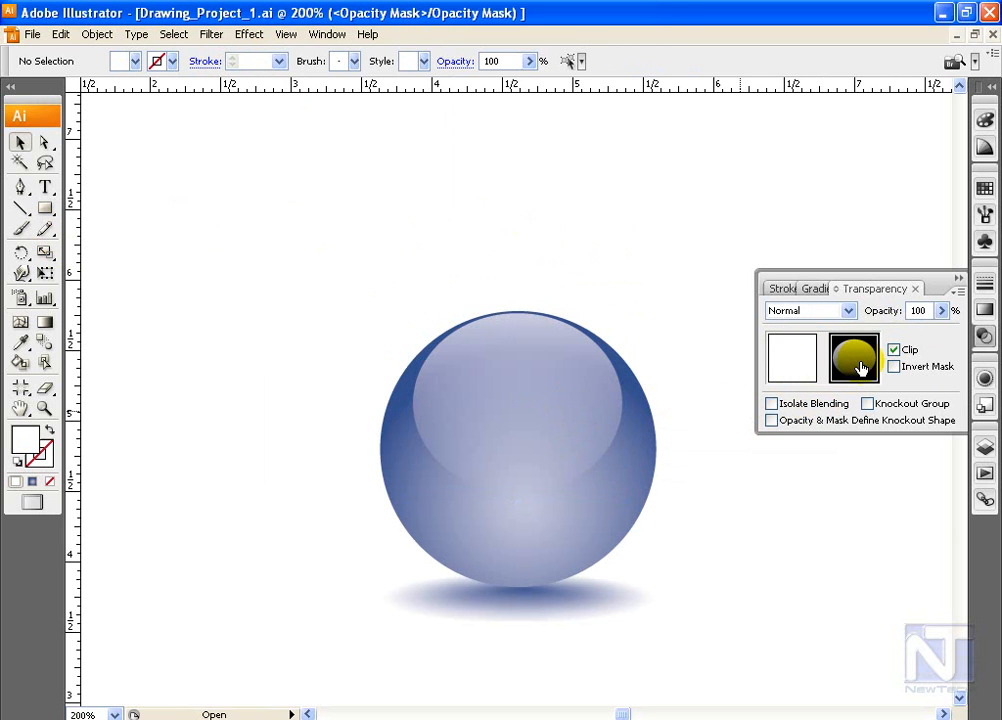
{"action": "left_click", "coordinate": [510, 362]}
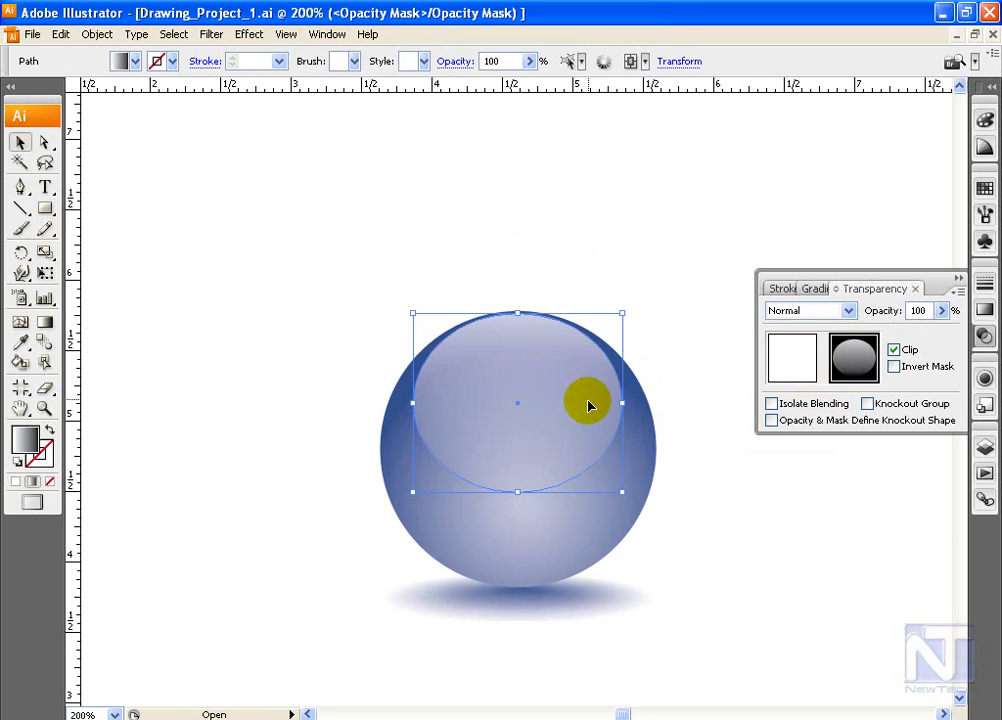
{"action": "left_click", "coordinate": [984, 462]}
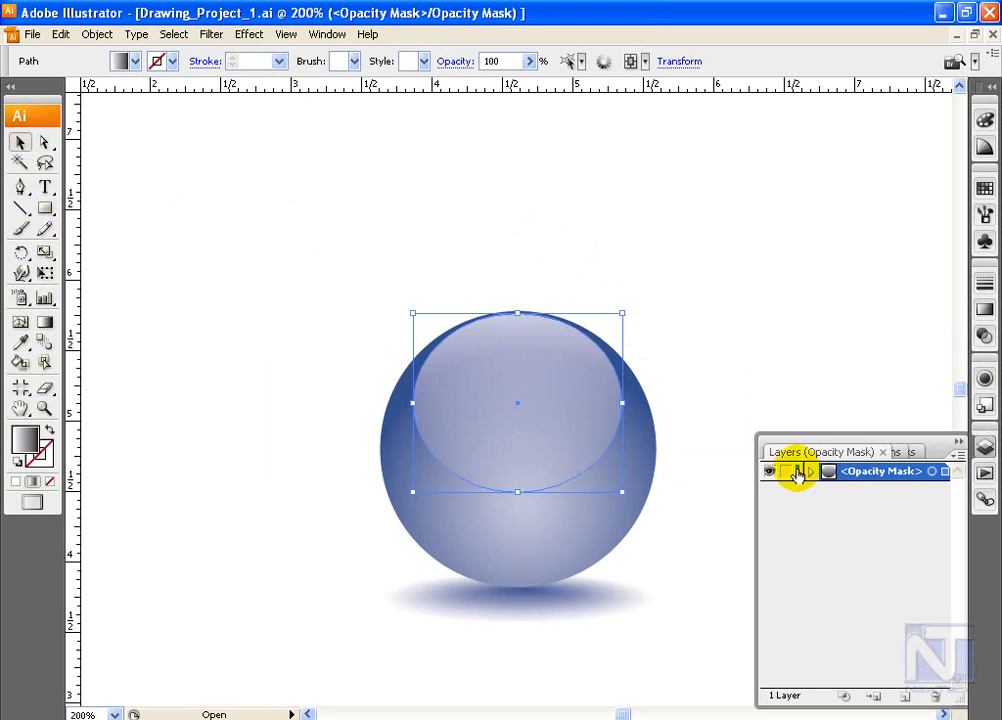
{"action": "left_click", "coordinate": [811, 471]}
{"action": "left_click", "coordinate": [862, 491]}
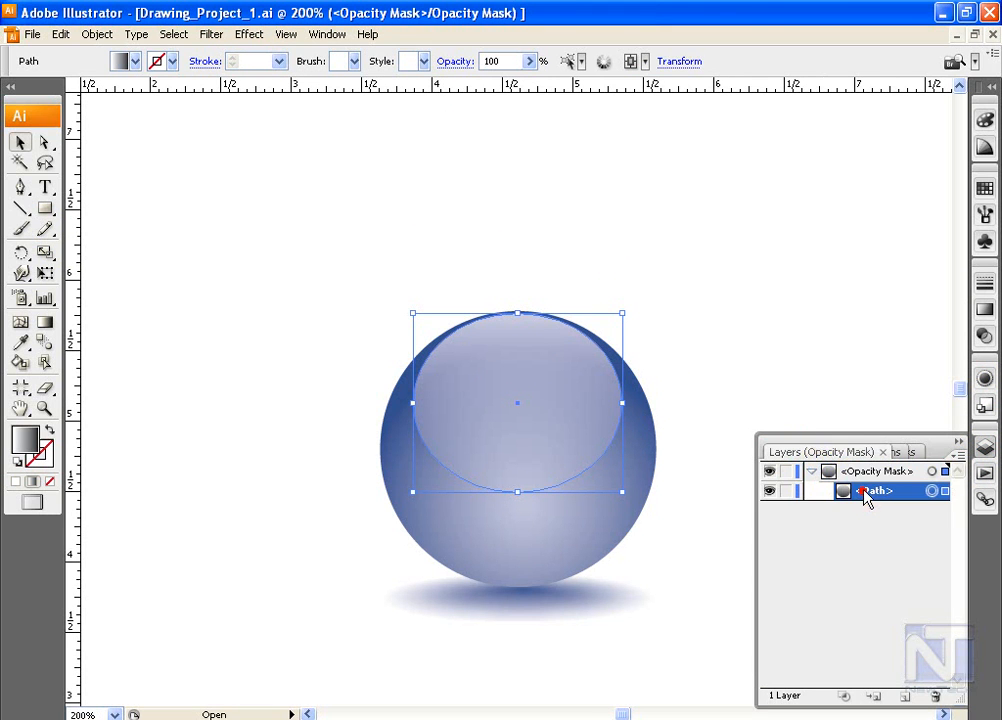
{"action": "left_click", "coordinate": [811, 471]}
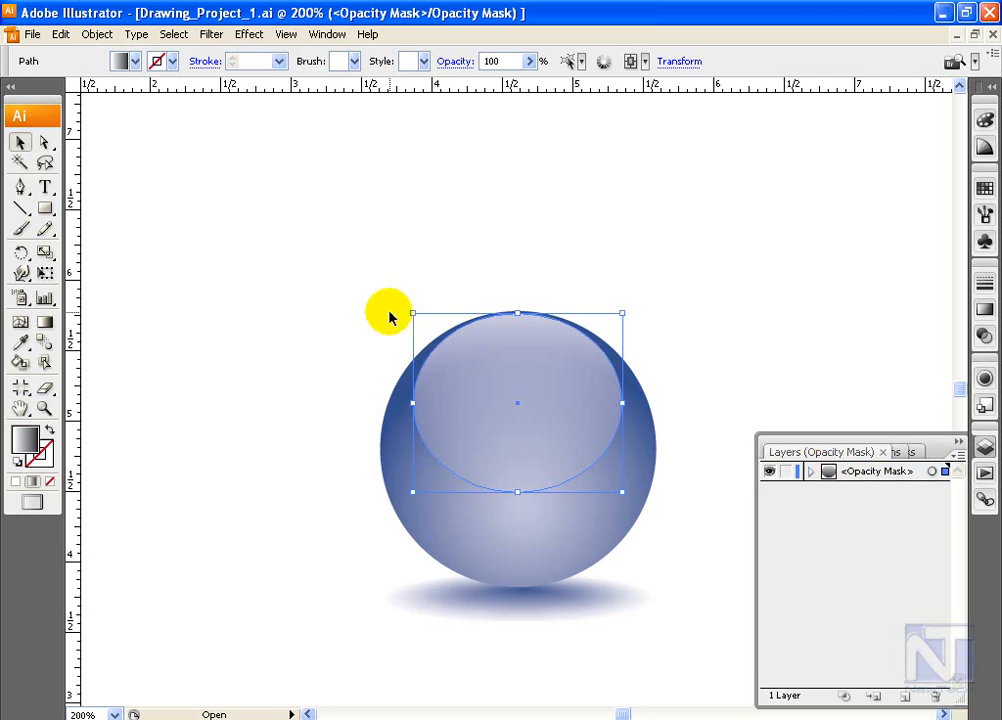
{"action": "left_click", "coordinate": [233, 274]}
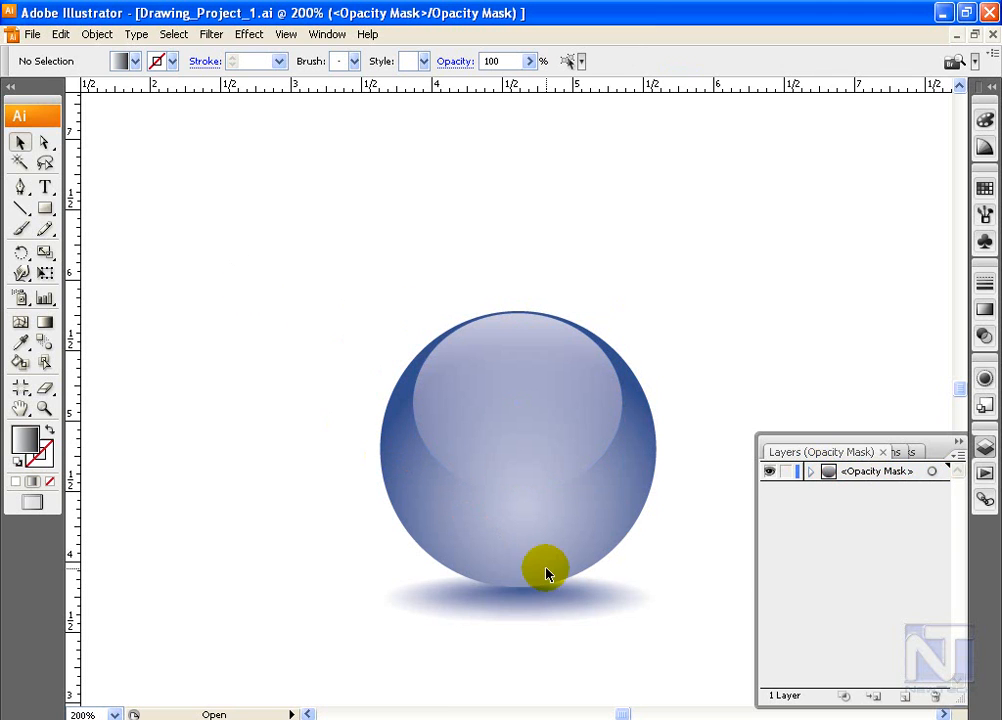
{"action": "left_click", "coordinate": [984, 335]}
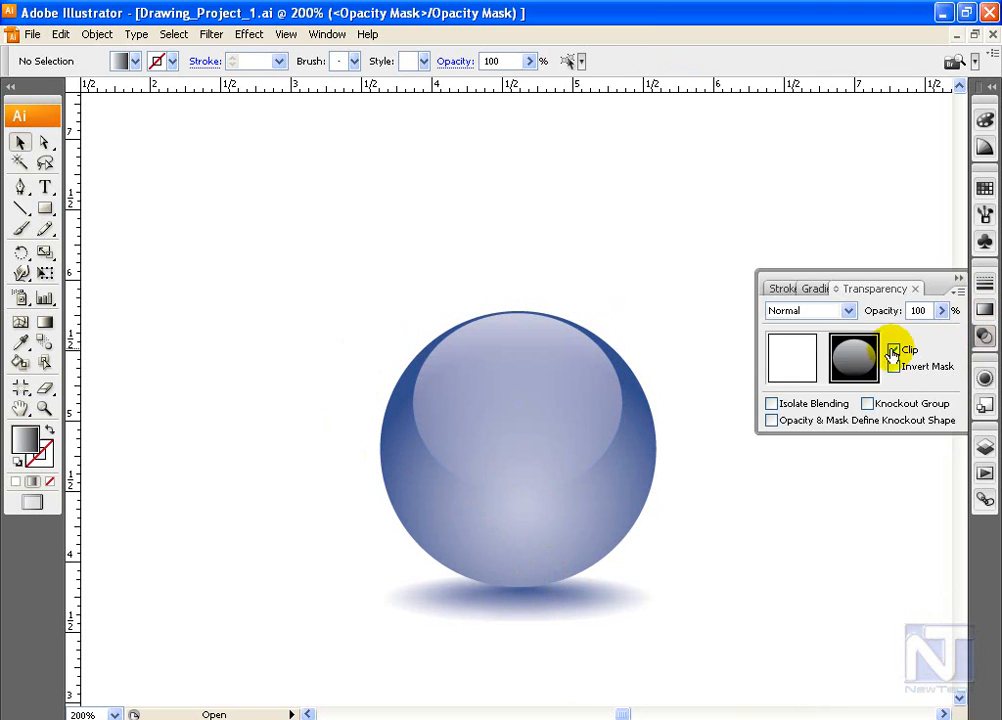
{"action": "left_click", "coordinate": [819, 361]}
{"action": "left_click", "coordinate": [539, 620]}
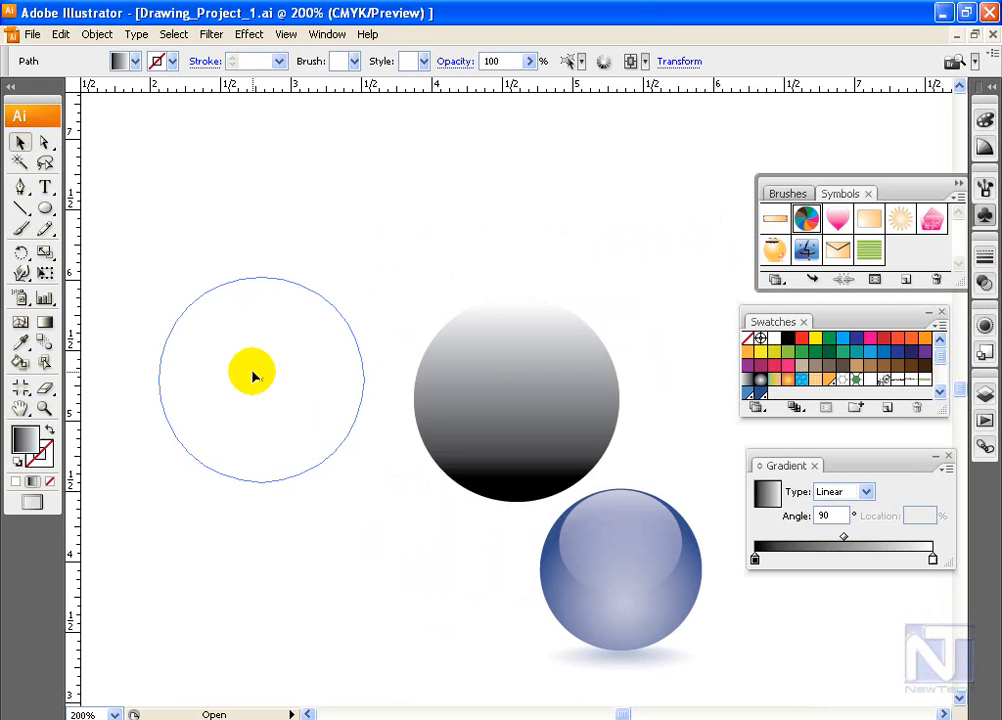
Place an instance of the Color Full symbol above the repositioned gradient circle and expand it into editable artwork
{"action": "left_click_drag", "start_coordinate": [250, 365], "coordinate": [248, 374]}
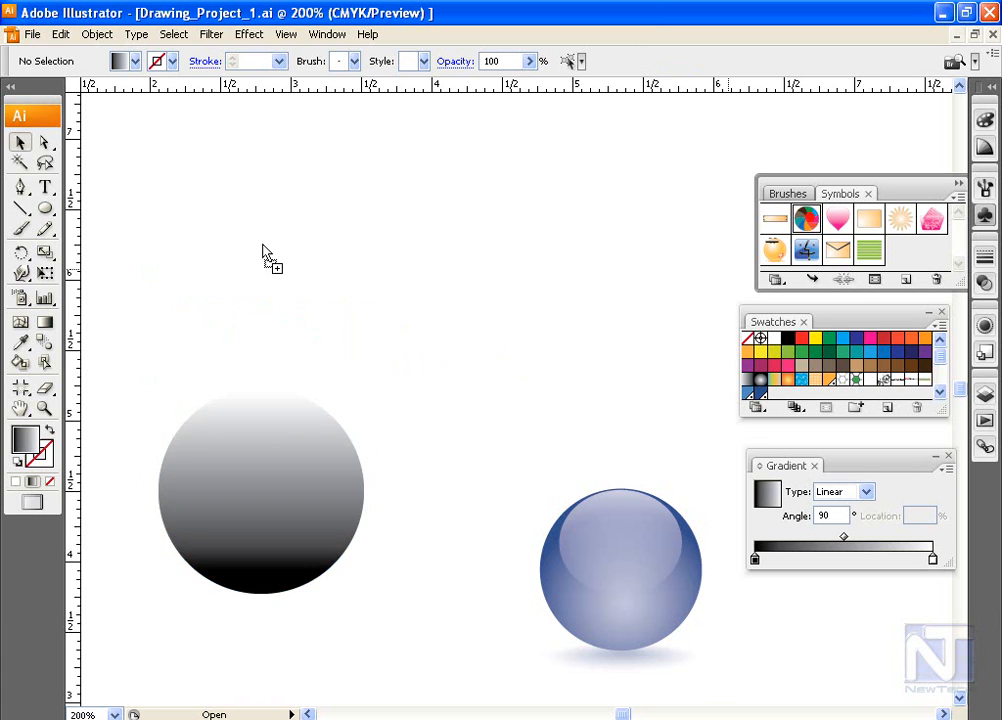
{"action": "left_click_drag", "start_coordinate": [268, 257], "coordinate": [221, 323]}
{"action": "left_click", "coordinate": [97, 34]}
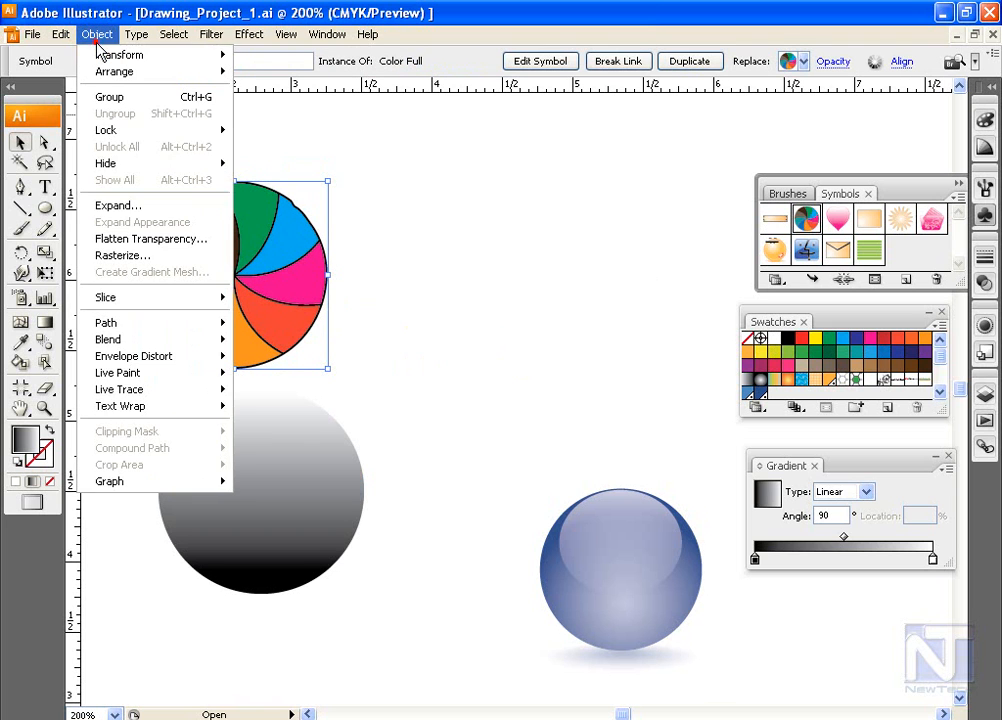
{"action": "left_click", "coordinate": [127, 205]}
{"action": "left_click", "coordinate": [597, 312]}
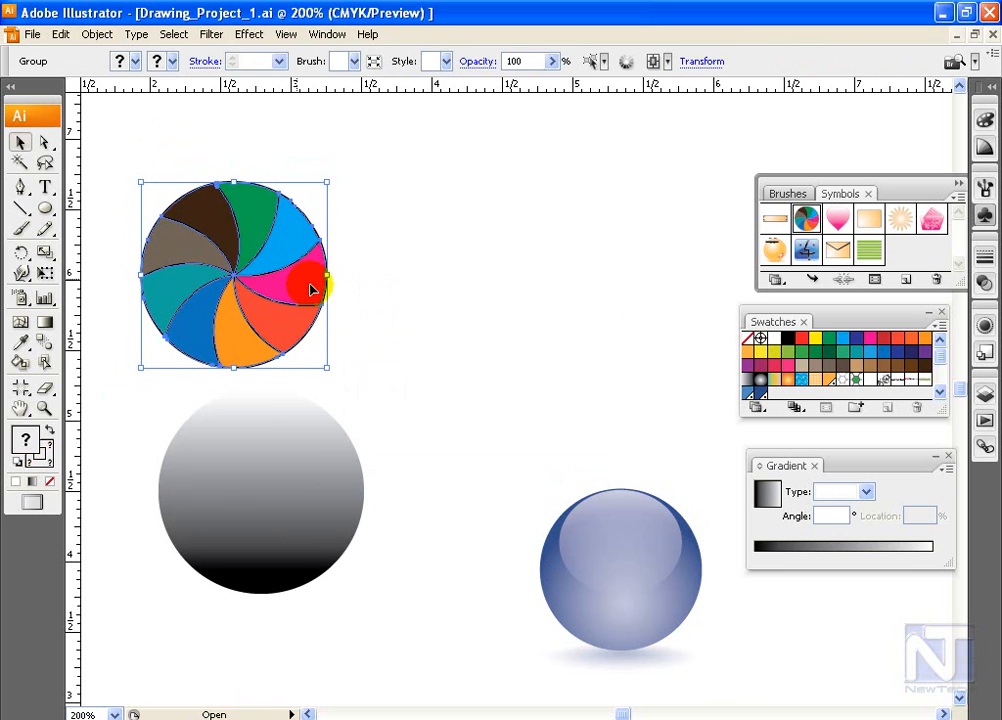
Enlarge the colored pinwheel to about 1.8 ruler units wide and center the gradient circle behind it
{"action": "left_click_drag", "start_coordinate": [327, 181], "coordinate": [400, 148]}
{"action": "left_click_drag", "start_coordinate": [291, 241], "coordinate": [353, 257]}
{"action": "left_click", "coordinate": [275, 514]}
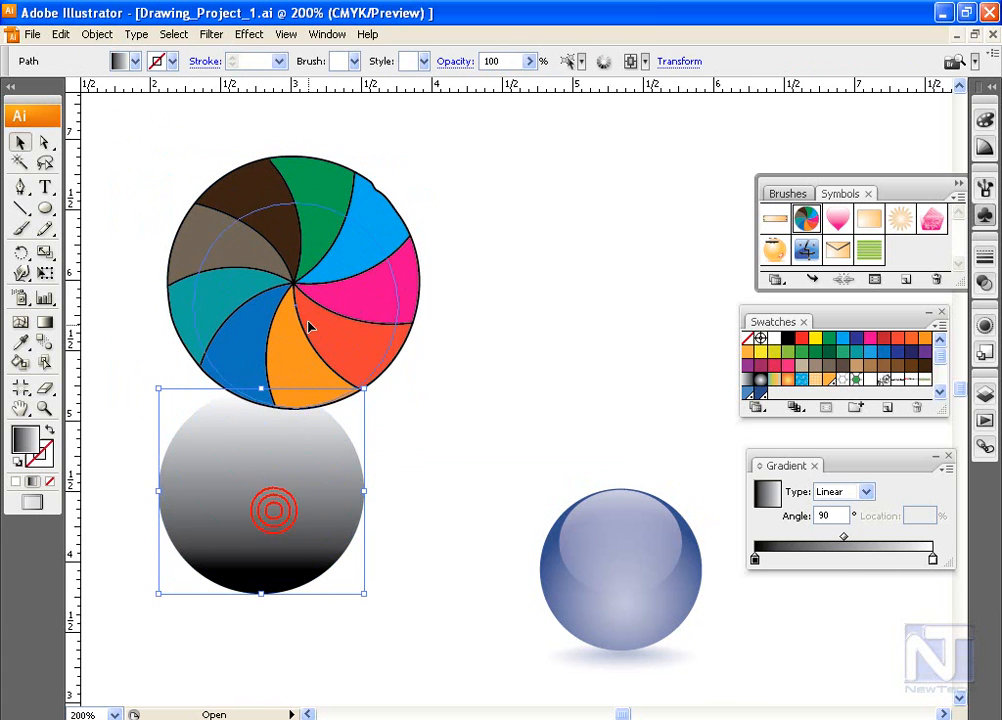
{"action": "key", "text": "Delete"}
Make an opacity mask from the colored pinwheel and the gradient circle behind it
{"action": "left_click_drag", "start_coordinate": [123, 157], "coordinate": [432, 441]}
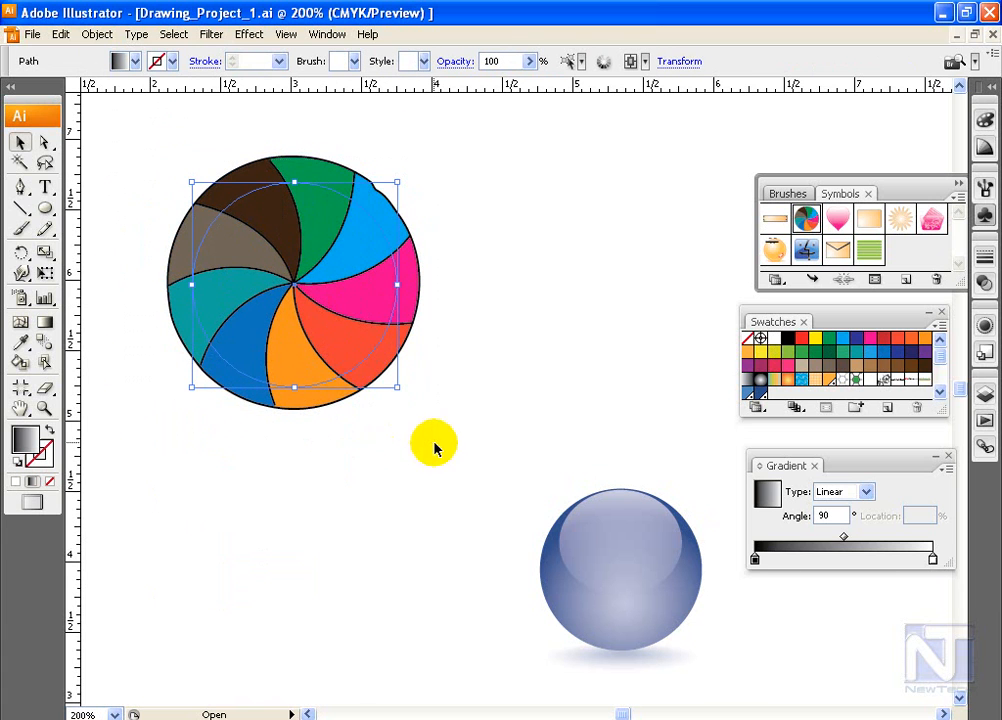
{"action": "left_click", "coordinate": [985, 282]}
{"action": "left_click", "coordinate": [958, 265]}
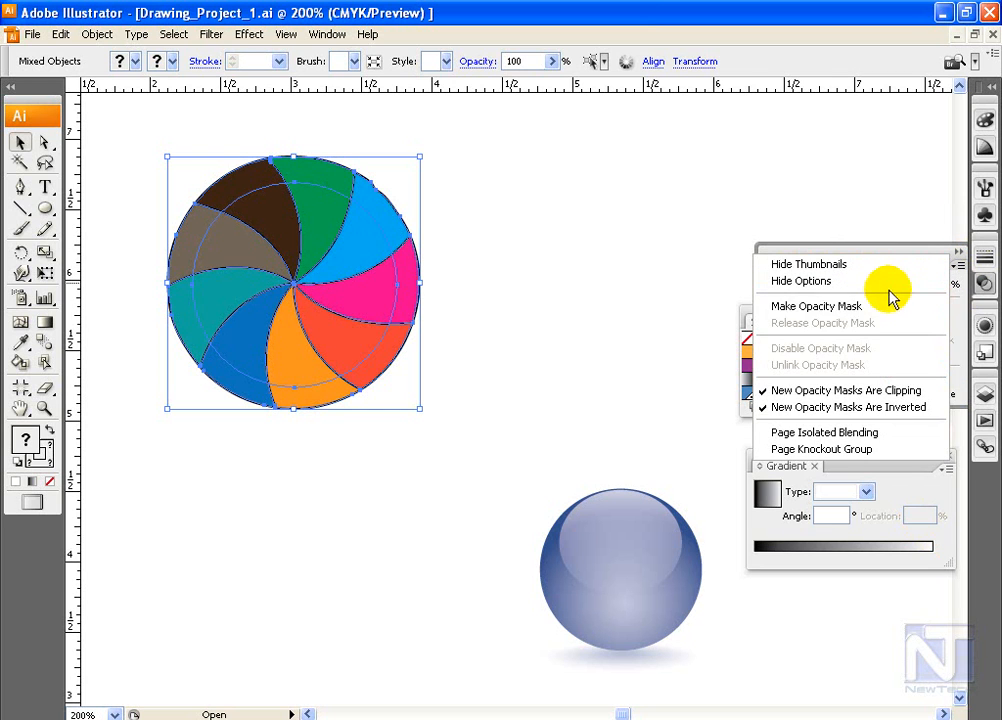
{"action": "left_click", "coordinate": [875, 306]}
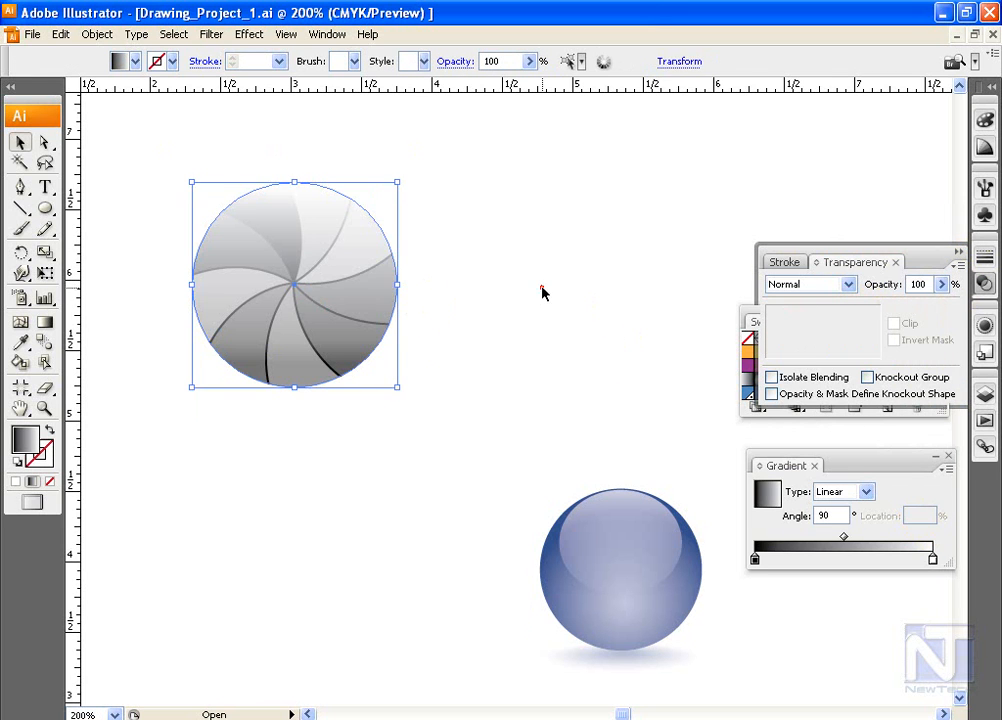
{"action": "left_click", "coordinate": [480, 291]}
Compare the masked gradient circle with its mask inversion off and back on
{"action": "left_click", "coordinate": [318, 278]}
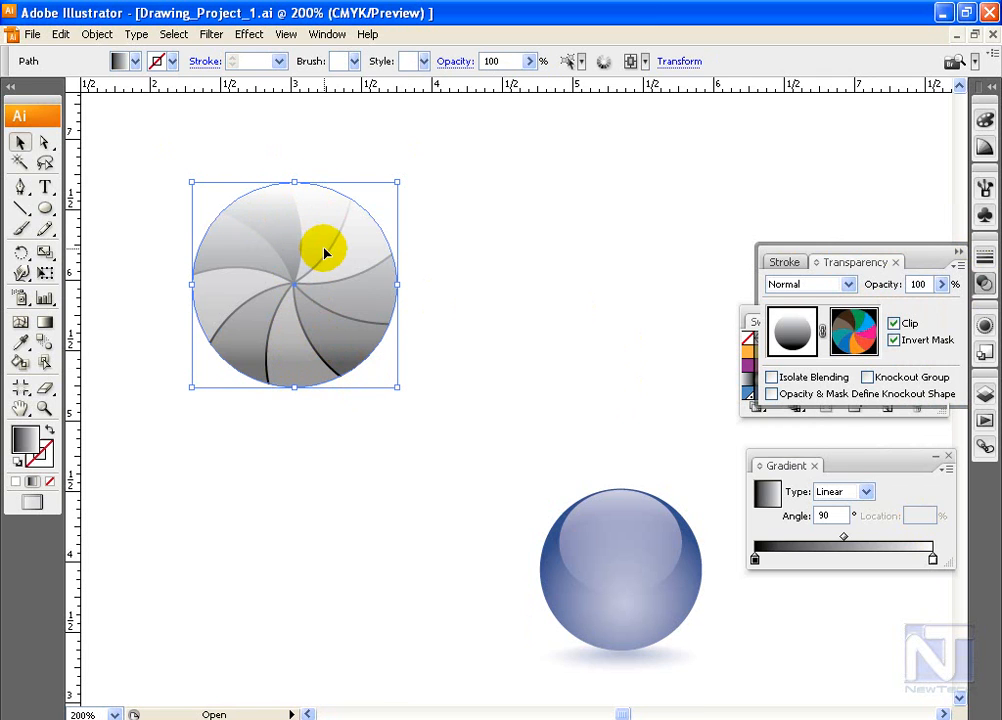
{"action": "left_click", "coordinate": [894, 341]}
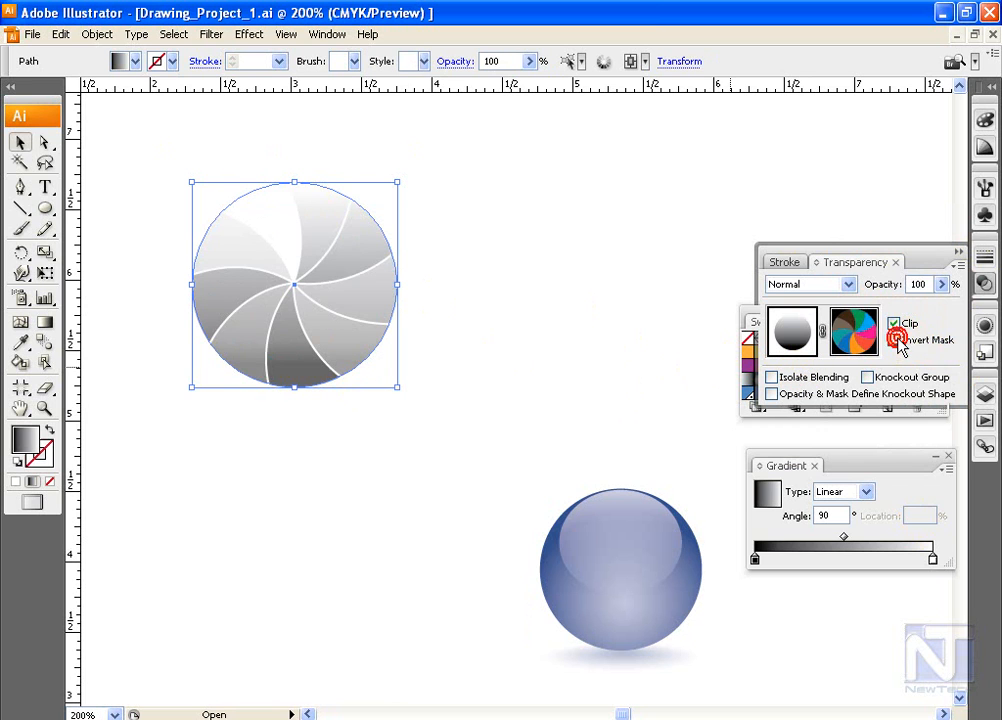
{"action": "left_click", "coordinate": [896, 341]}
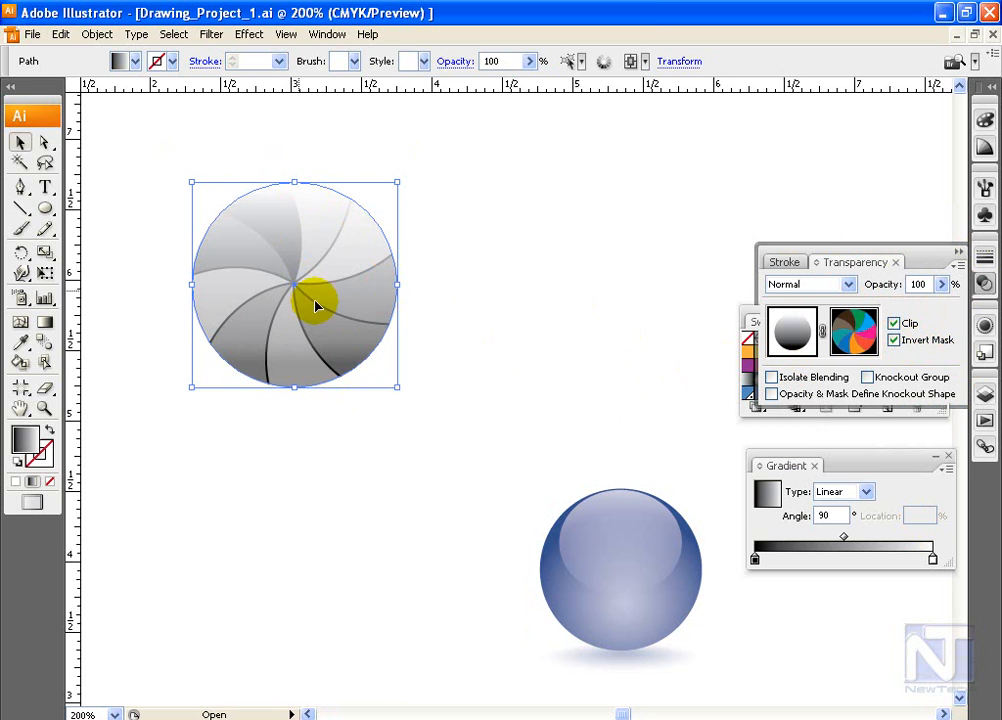
Undo the mask inversion changes and the opacity mask made from the pinwheel and gradient circle
{"action": "key", "text": "ctrl+z"}
{"action": "key", "text": "ctrl+z"}
{"action": "key", "text": "ctrl+z"}
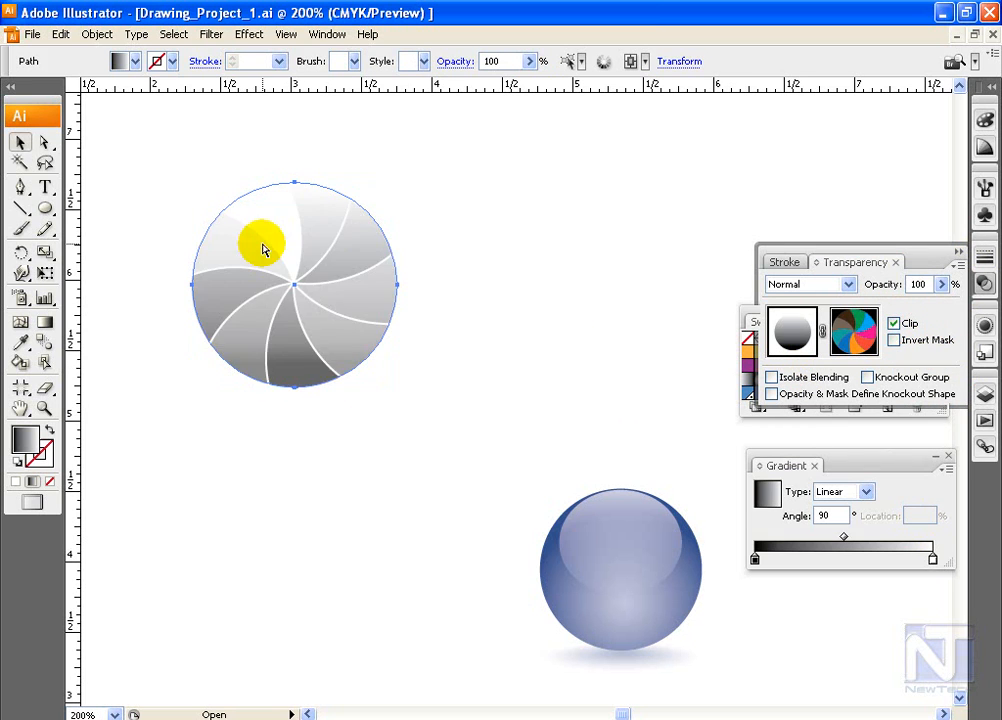
{"action": "left_click", "coordinate": [457, 224]}
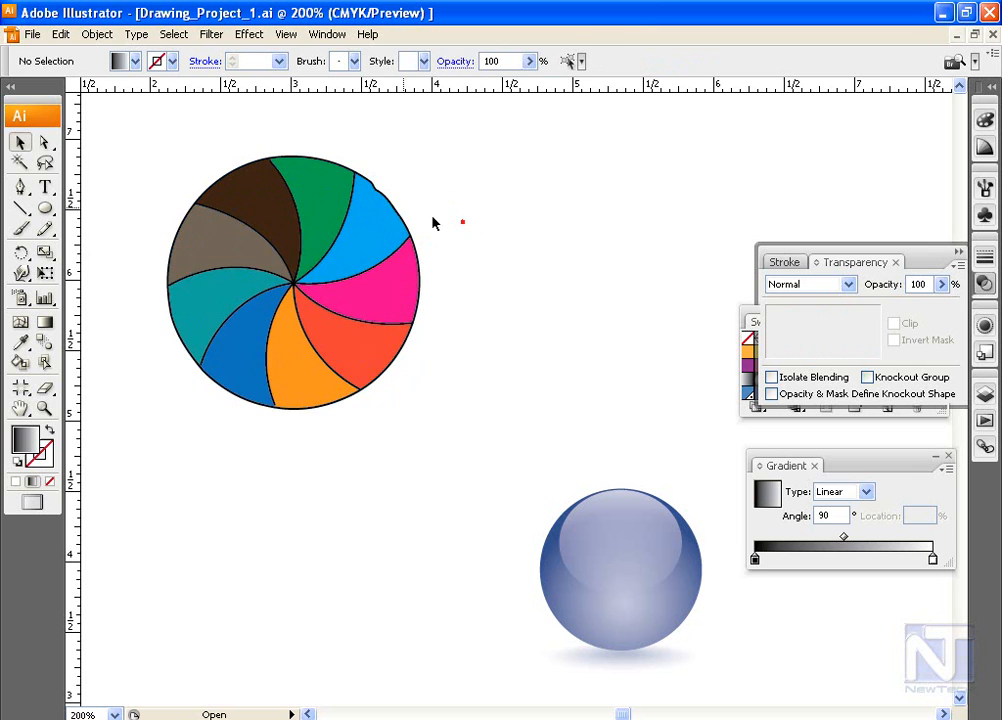
Send the colored pinwheel group behind the gradient circle and keep the circle roughly centered on it
{"action": "left_click_drag", "start_coordinate": [318, 206], "coordinate": [316, 306]}
{"action": "left_click_drag", "start_coordinate": [340, 360], "coordinate": [339, 264]}
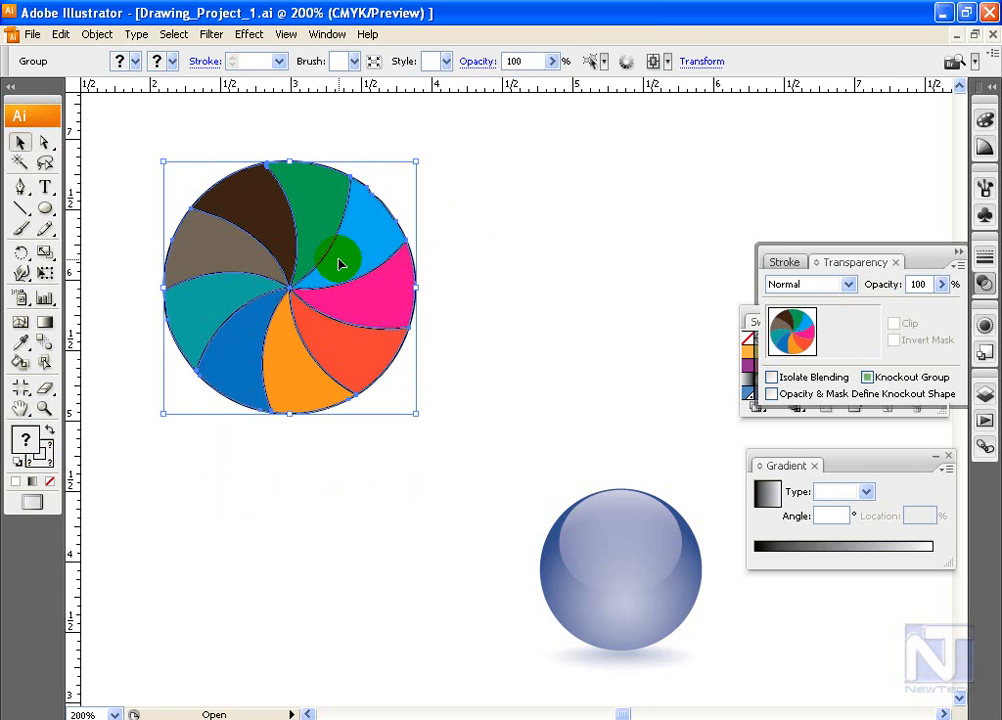
{"action": "key", "text": "ctrl+shift+bracketleft"}
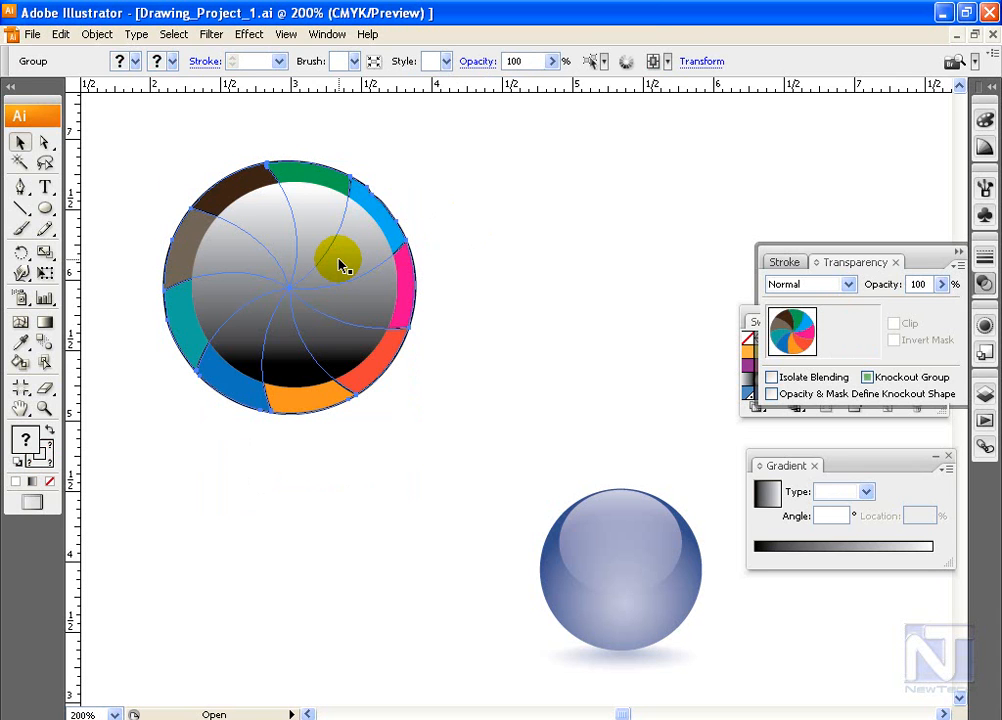
{"action": "left_click", "coordinate": [470, 284]}
{"action": "left_click", "coordinate": [257, 230]}
Make an inverted opacity mask on the colored pinwheel from the gradient circle in front of it
{"action": "left_click_drag", "start_coordinate": [179, 161], "coordinate": [390, 405]}
{"action": "left_click", "coordinate": [957, 265]}
{"action": "left_click", "coordinate": [910, 303]}
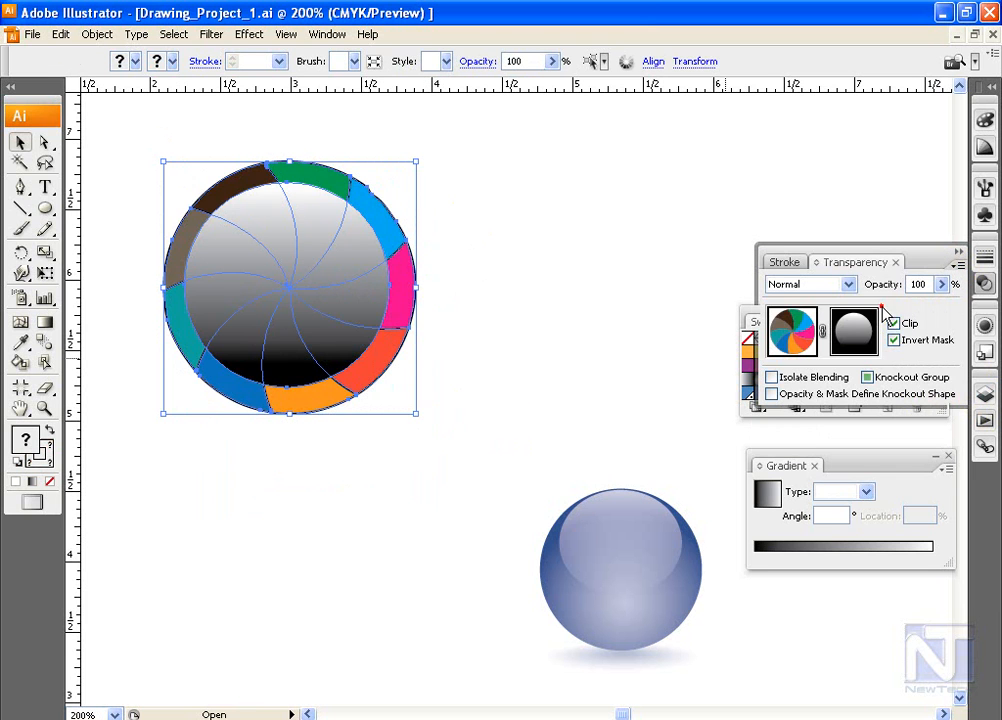
{"action": "left_click", "coordinate": [598, 288]}
{"action": "left_click", "coordinate": [311, 297]}
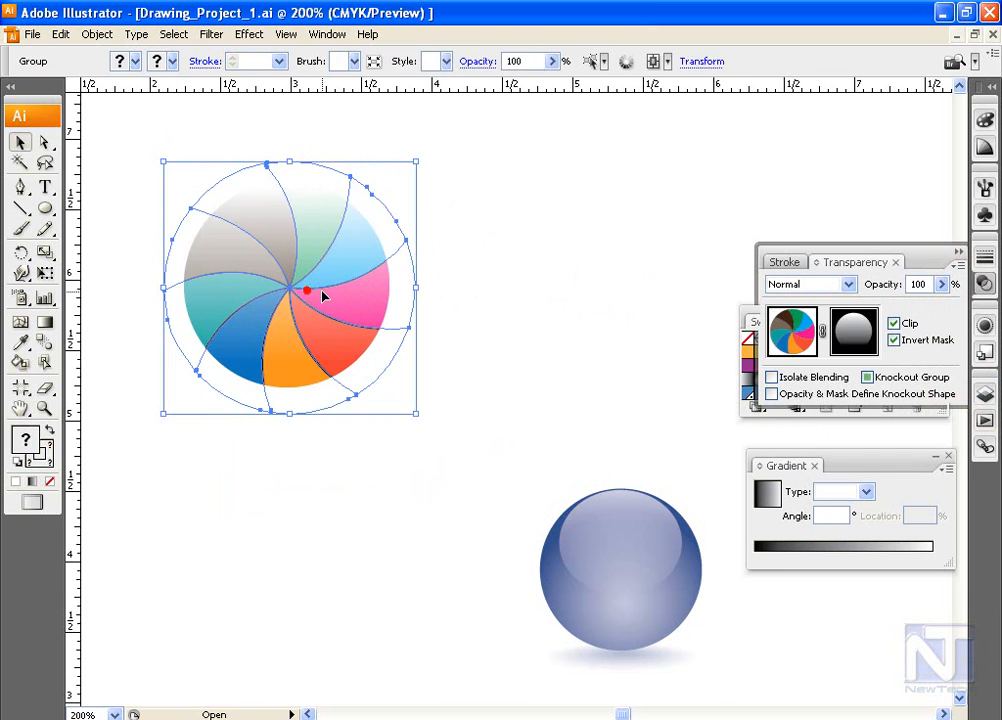